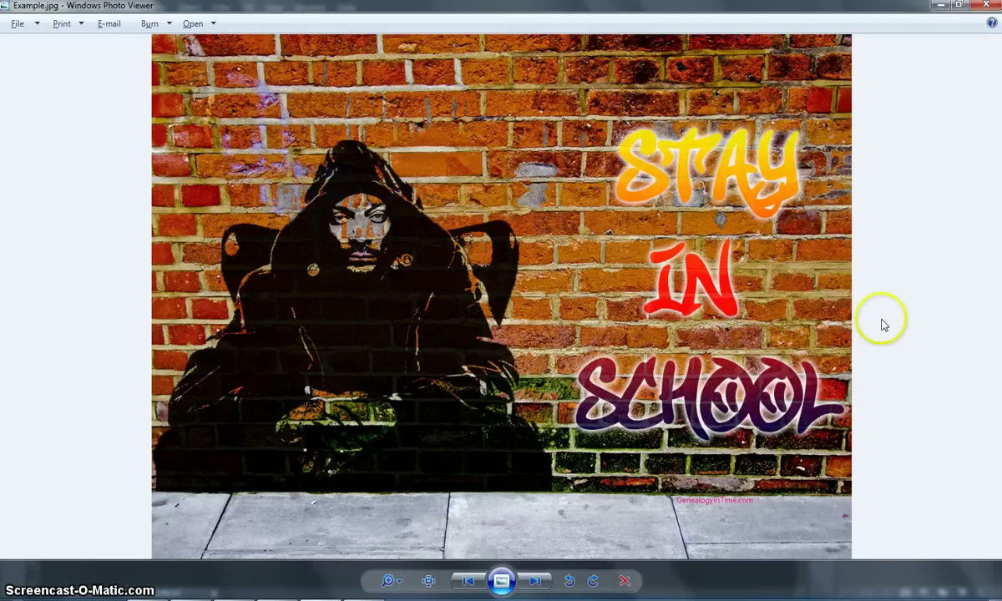
- Leave the finished graffiti example in Photo Viewer and return to Photoshop with the Snoop photo
{"action": "key", "text": "alt+Tab"}
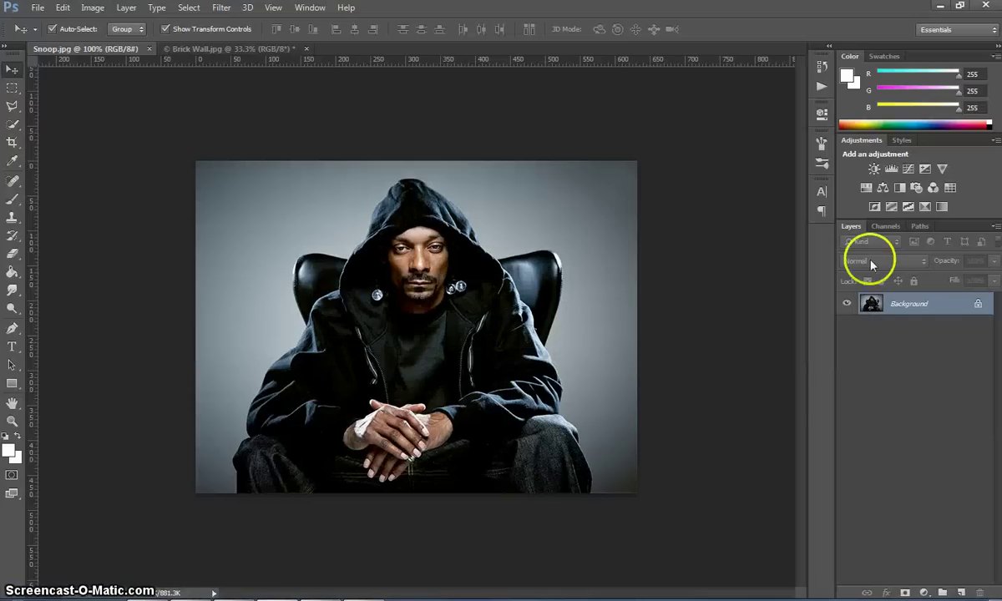
{"action": "left_click", "coordinate": [242, 49]}
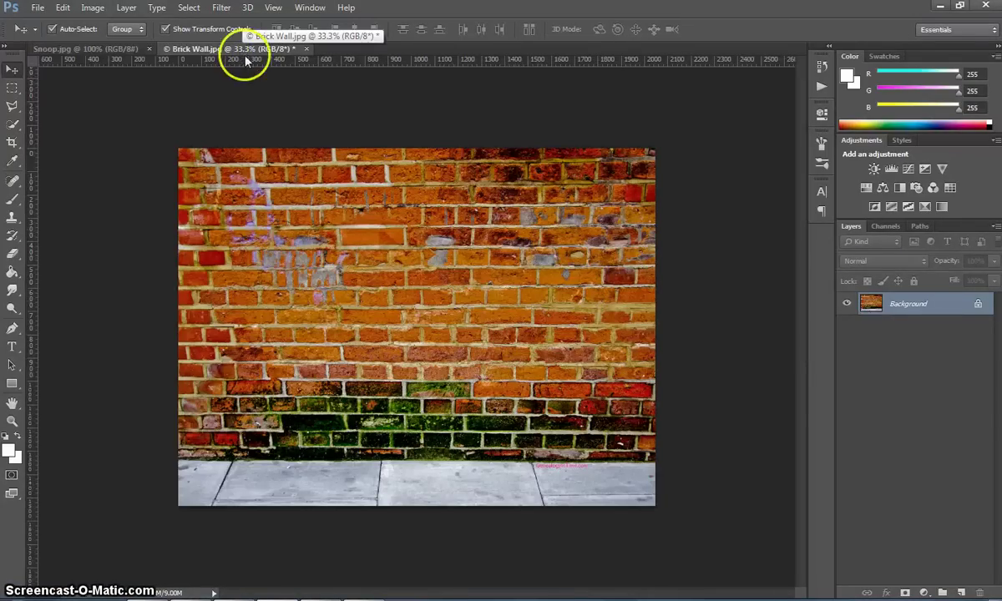
{"action": "left_click", "coordinate": [119, 49]}
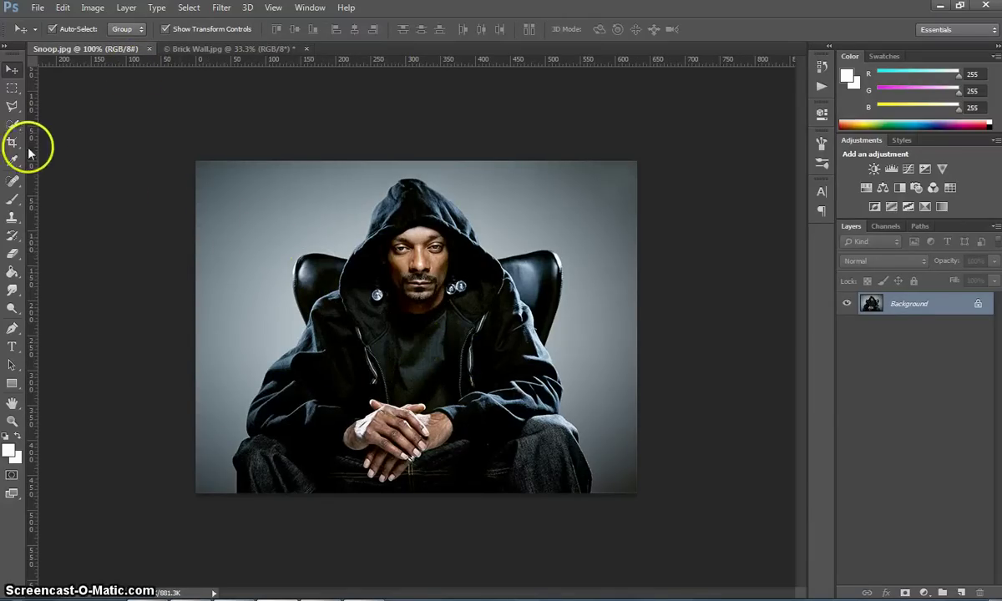
- With Quick Selection in Add mode, brush over the hooded man's body, hood, hands and black chair
{"action": "left_click", "coordinate": [10, 127]}
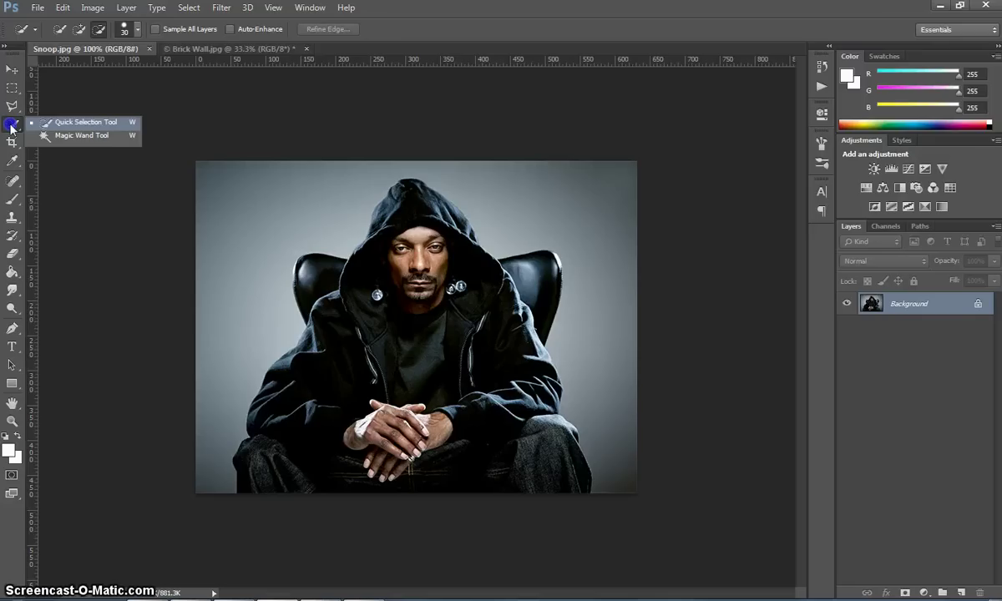
{"action": "left_click", "coordinate": [63, 130]}
{"action": "left_click", "coordinate": [80, 29]}
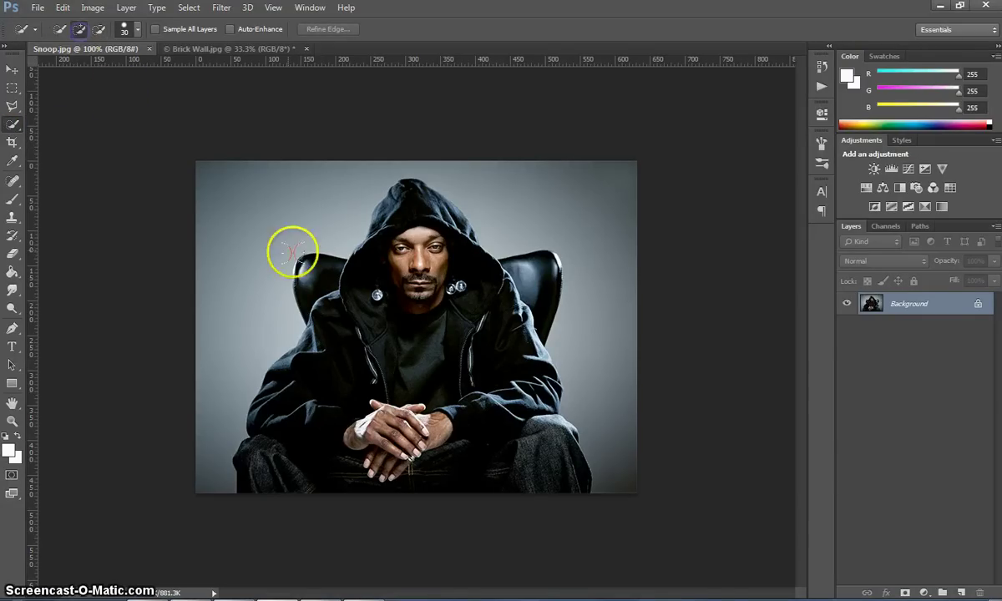
{"action": "mouse_move", "coordinate": [293, 252]}
{"action": "left_mouse_down"}
{"action": "mouse_move", "coordinate": [337, 323]}
{"action": "mouse_move", "coordinate": [320, 448]}
{"action": "left_mouse_up"}
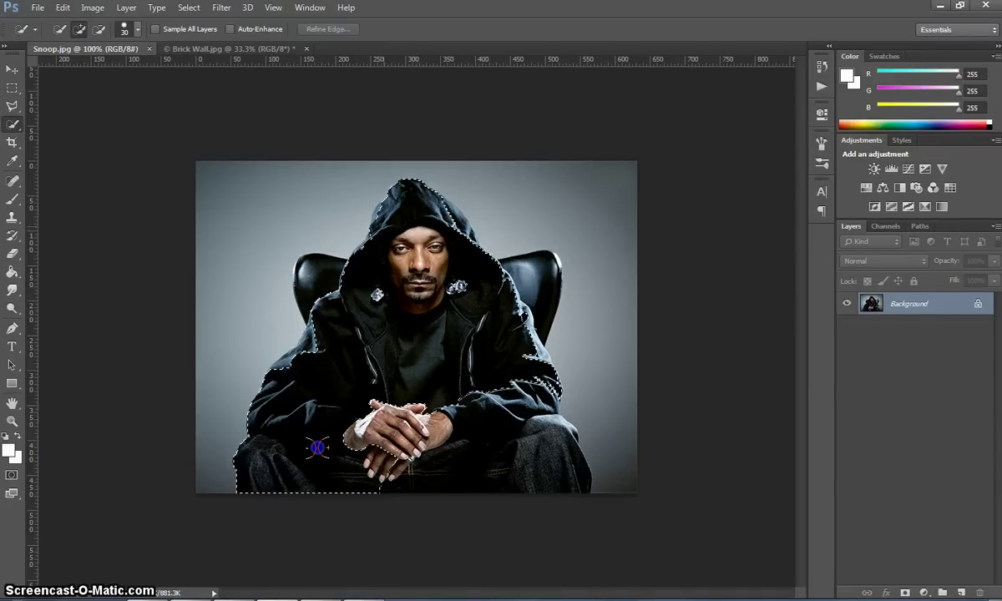
{"action": "left_click_drag", "start_coordinate": [317, 449], "coordinate": [322, 288]}
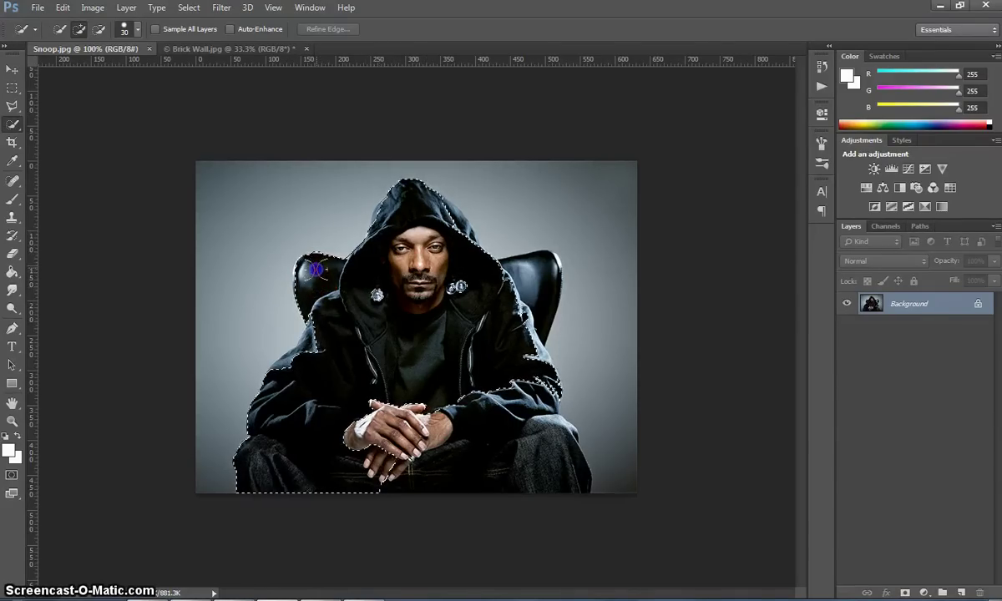
{"action": "left_click_drag", "start_coordinate": [308, 278], "coordinate": [302, 280]}
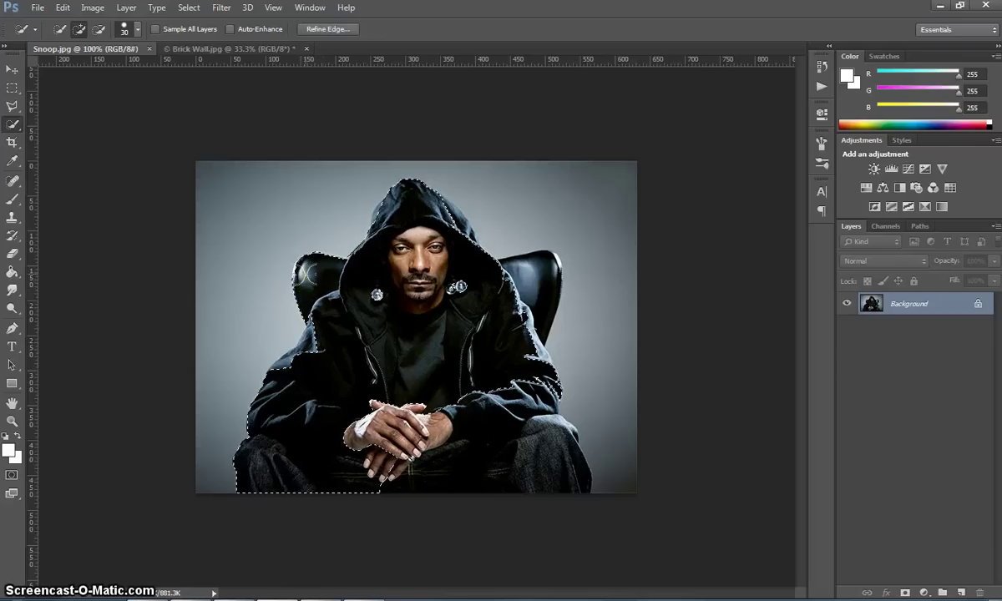
{"action": "left_click", "coordinate": [304, 275]}
{"action": "left_click_drag", "start_coordinate": [392, 224], "coordinate": [381, 219]}
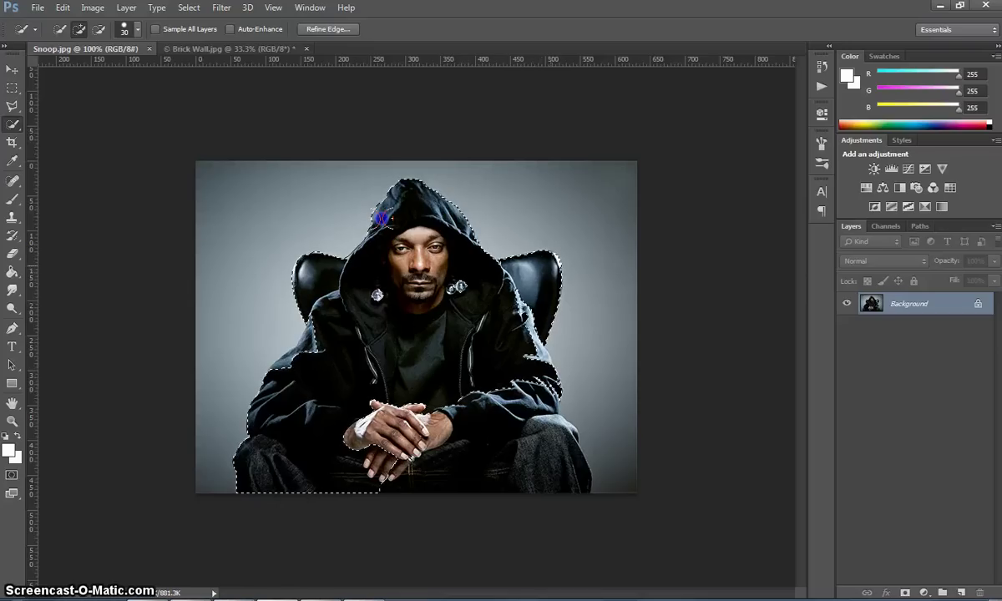
{"action": "mouse_move", "coordinate": [538, 419]}
{"action": "left_mouse_down"}
{"action": "mouse_move", "coordinate": [570, 476]}
{"action": "mouse_move", "coordinate": [420, 480]}
{"action": "mouse_move", "coordinate": [430, 423]}
{"action": "mouse_move", "coordinate": [384, 440]}
{"action": "mouse_move", "coordinate": [430, 441]}
{"action": "mouse_move", "coordinate": [370, 450]}
{"action": "left_mouse_up"}
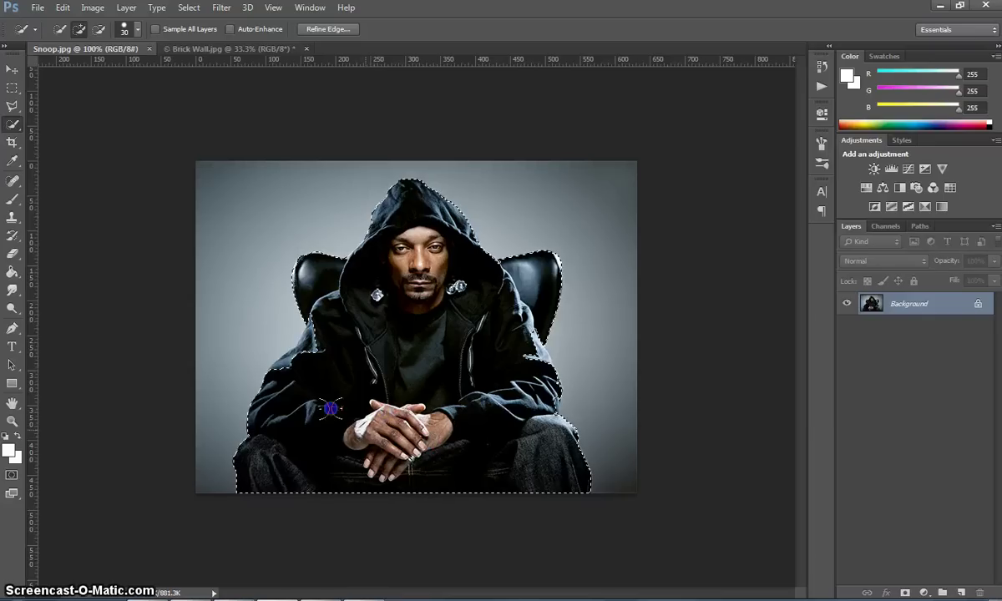
{"action": "mouse_move", "coordinate": [330, 409]}
{"action": "left_mouse_down"}
{"action": "mouse_move", "coordinate": [283, 372]}
{"action": "mouse_move", "coordinate": [418, 395]}
{"action": "left_mouse_up"}
{"action": "left_click", "coordinate": [457, 286]}
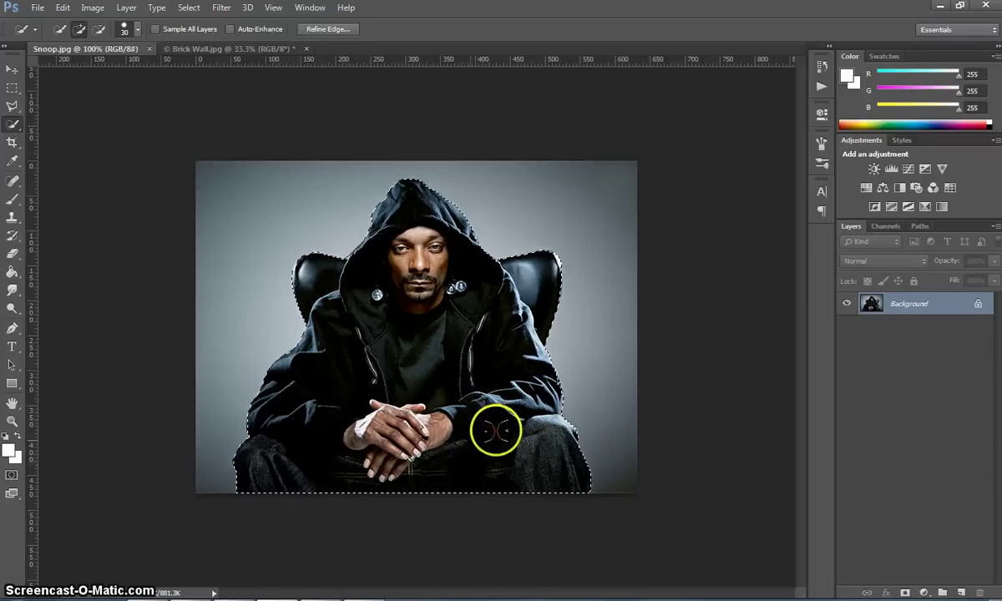
- Add the chair's right edge, then subtract the grey background above the hood and beside the chair
{"action": "left_click", "coordinate": [541, 369]}
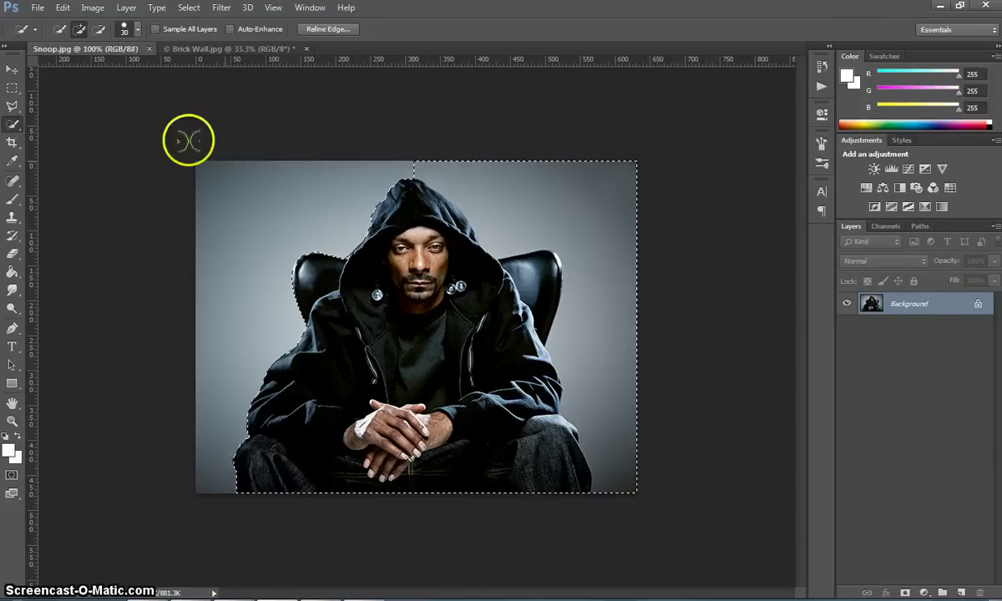
{"action": "left_click", "coordinate": [99, 29]}
{"action": "left_click", "coordinate": [465, 152]}
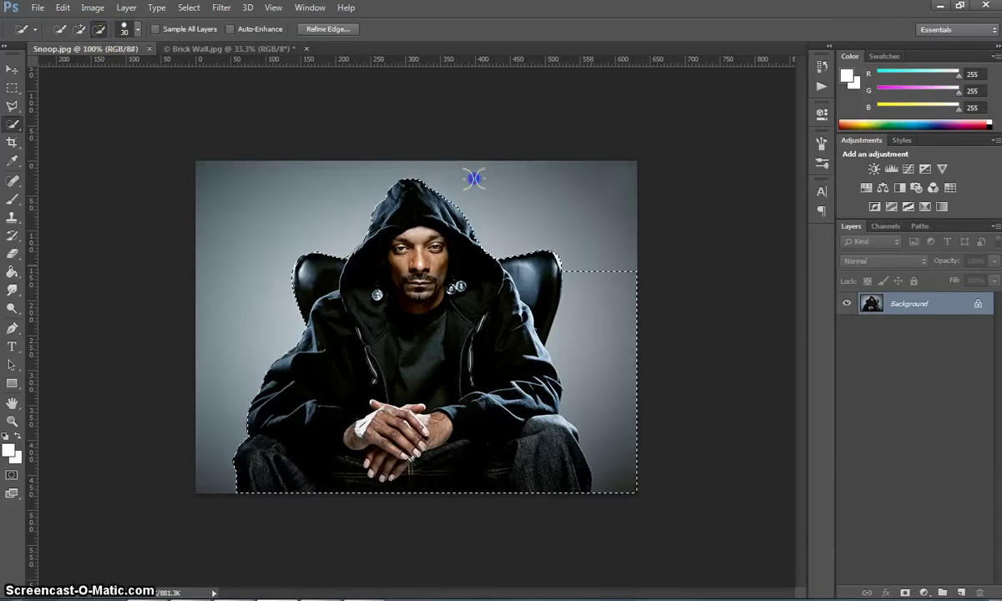
{"action": "left_click", "coordinate": [600, 409]}
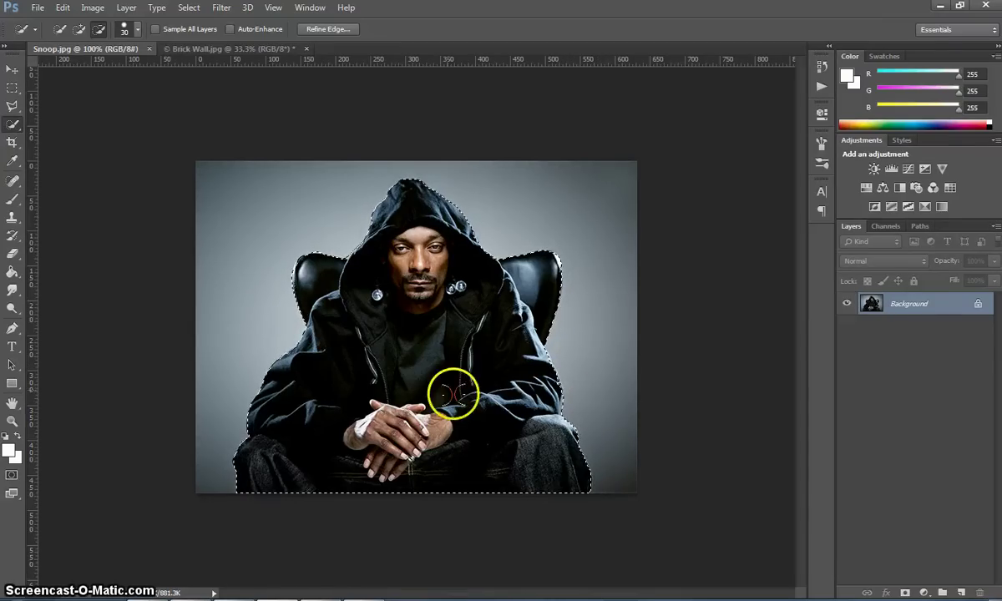
{"action": "left_click", "coordinate": [11, 69]}
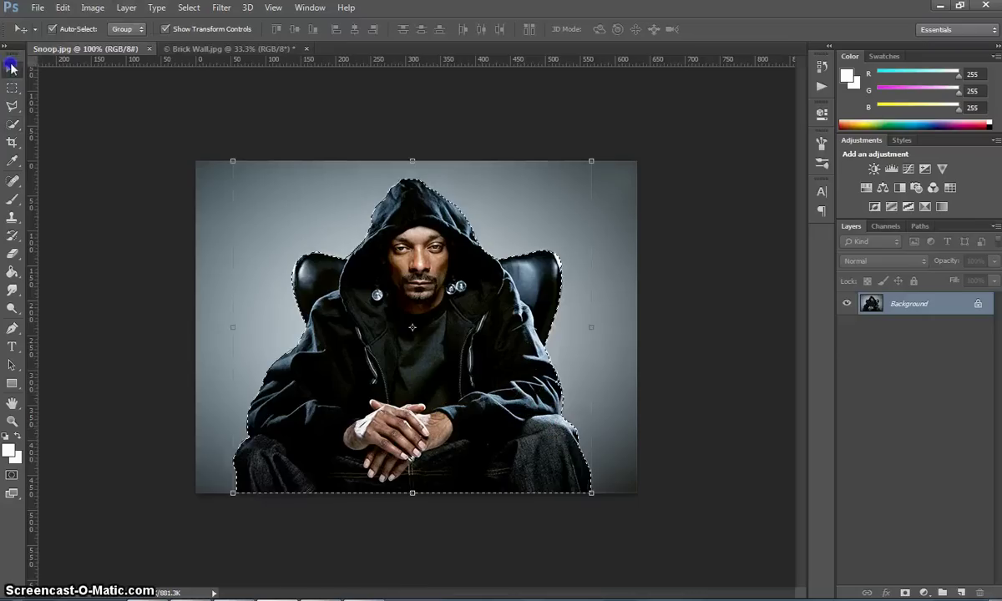
- Copy the man and chair, paste them onto Brick Wall.jpg, and name the new layer Snoop
{"action": "left_click", "coordinate": [62, 7]}
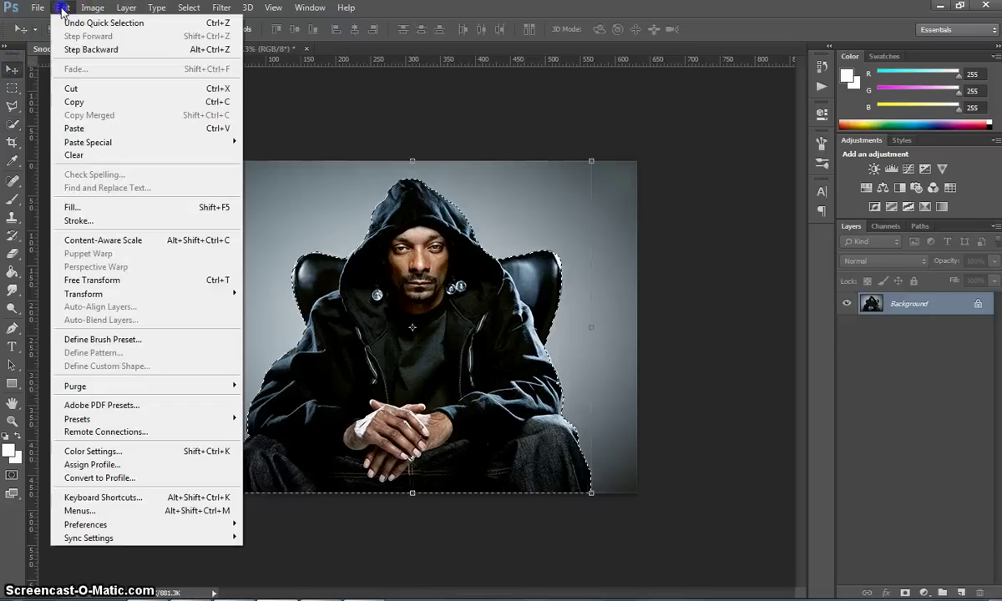
{"action": "left_click", "coordinate": [100, 101]}
{"action": "left_click", "coordinate": [213, 50]}
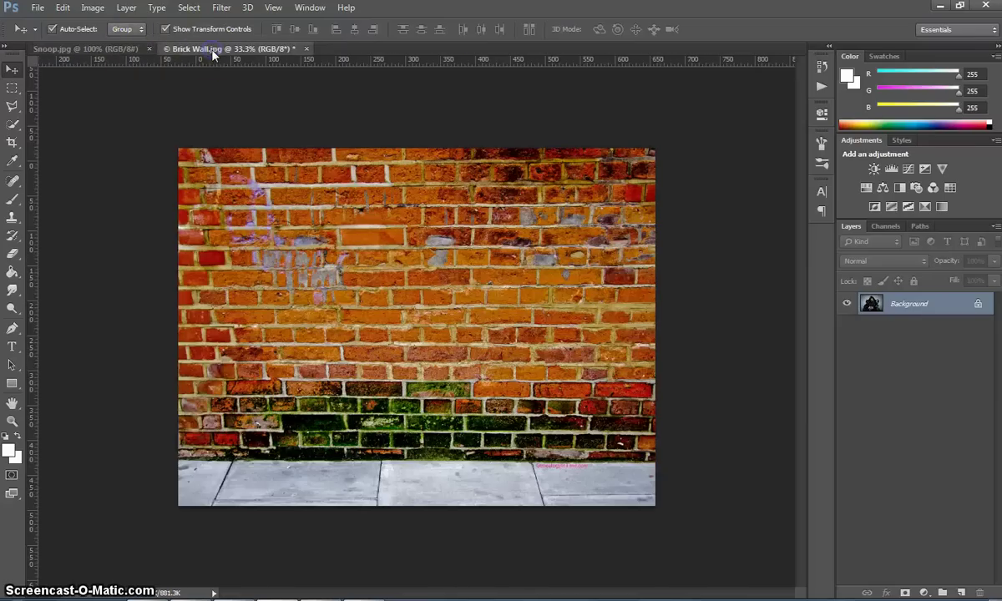
{"action": "left_click", "coordinate": [65, 8]}
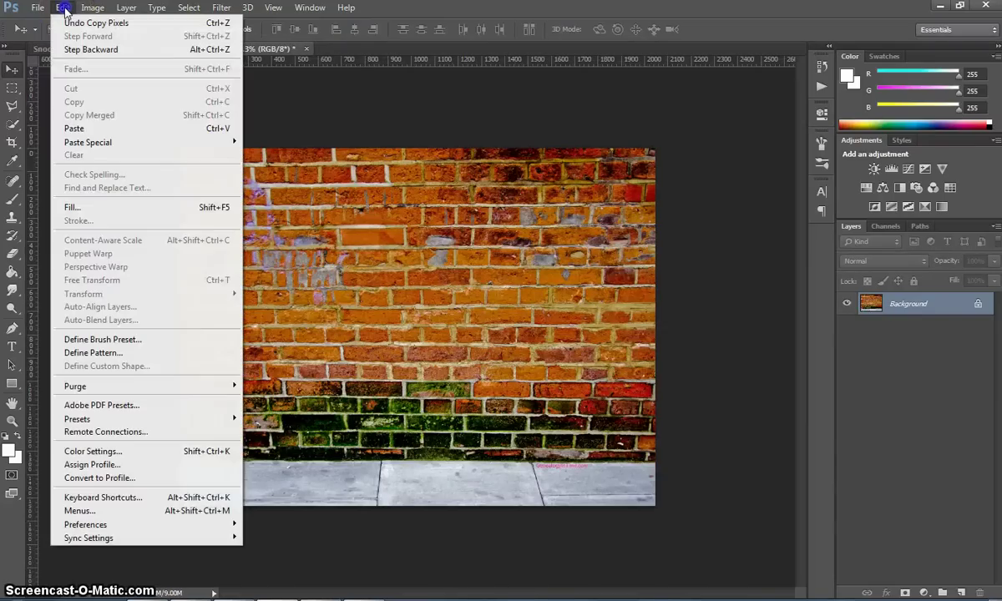
{"action": "left_click", "coordinate": [91, 126]}
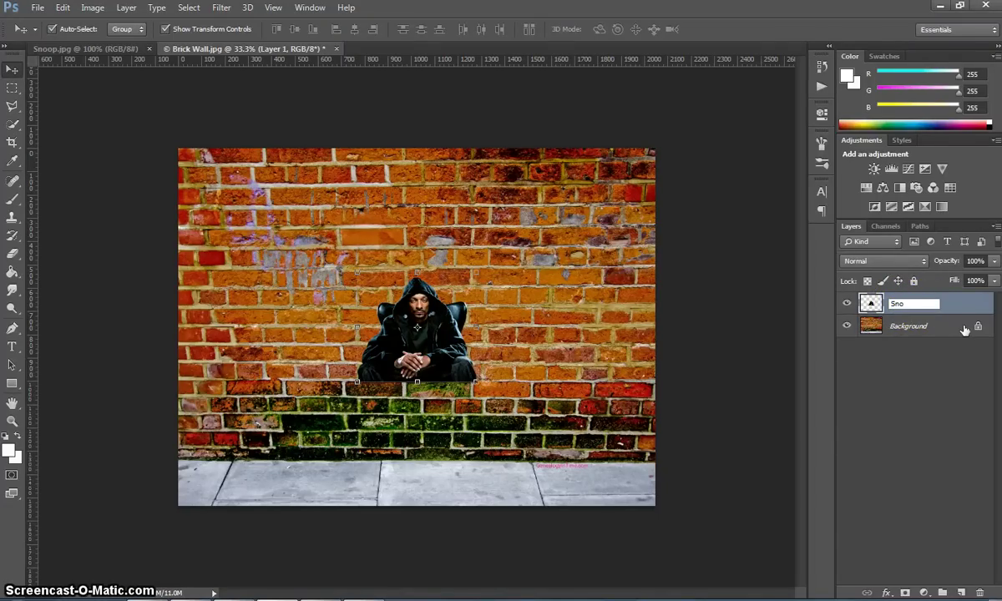
{"action": "left_click", "coordinate": [917, 330]}
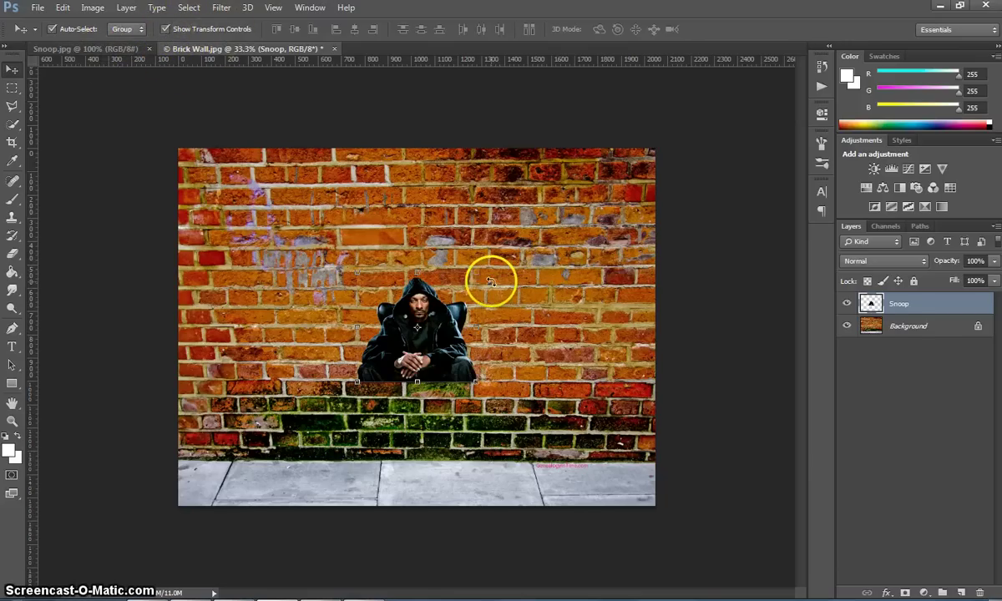
- Scale the Snoop cutout up to about 252% and move it to the wall's lower left
{"action": "left_click_drag", "start_coordinate": [475, 271], "coordinate": [542, 212]}
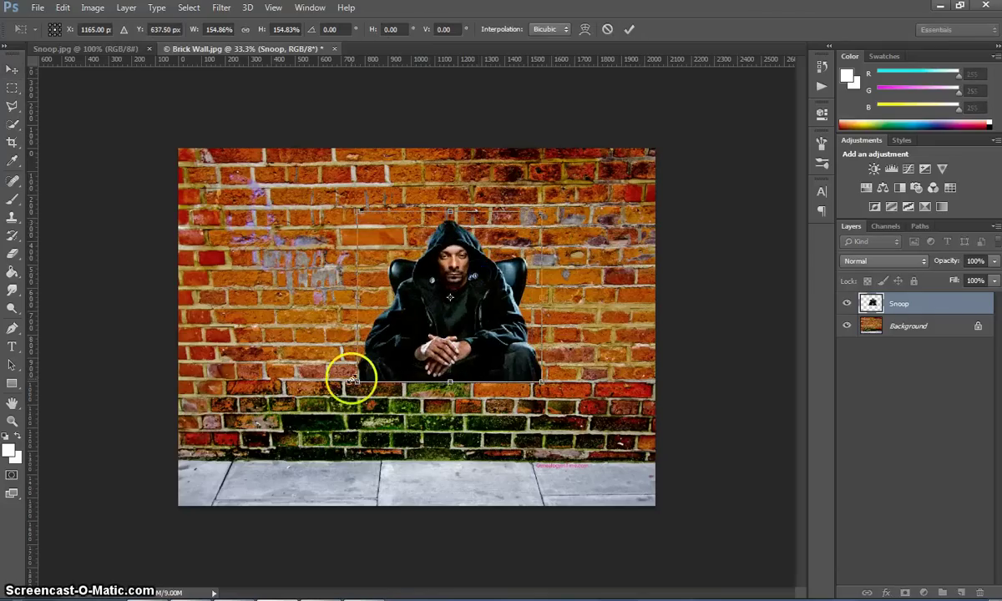
{"action": "left_click_drag", "start_coordinate": [352, 380], "coordinate": [280, 450]}
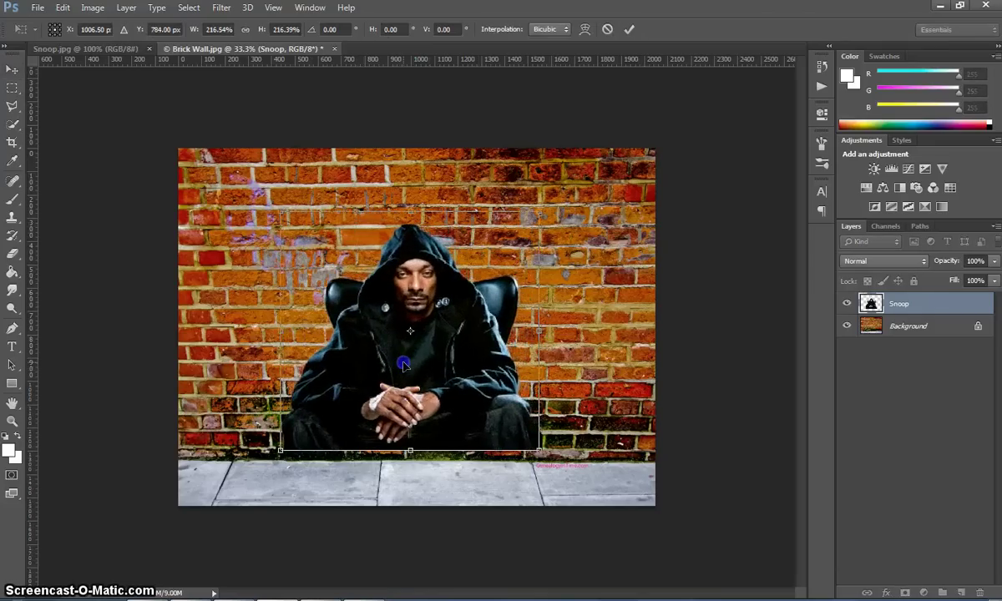
{"action": "left_click_drag", "start_coordinate": [403, 364], "coordinate": [310, 346]}
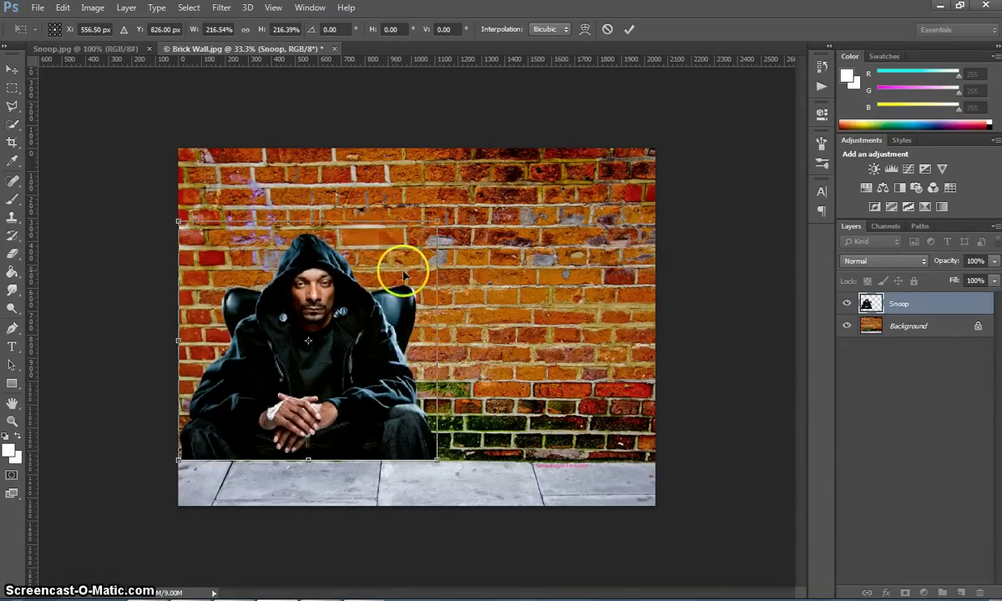
{"action": "left_click_drag", "start_coordinate": [437, 222], "coordinate": [482, 184]}
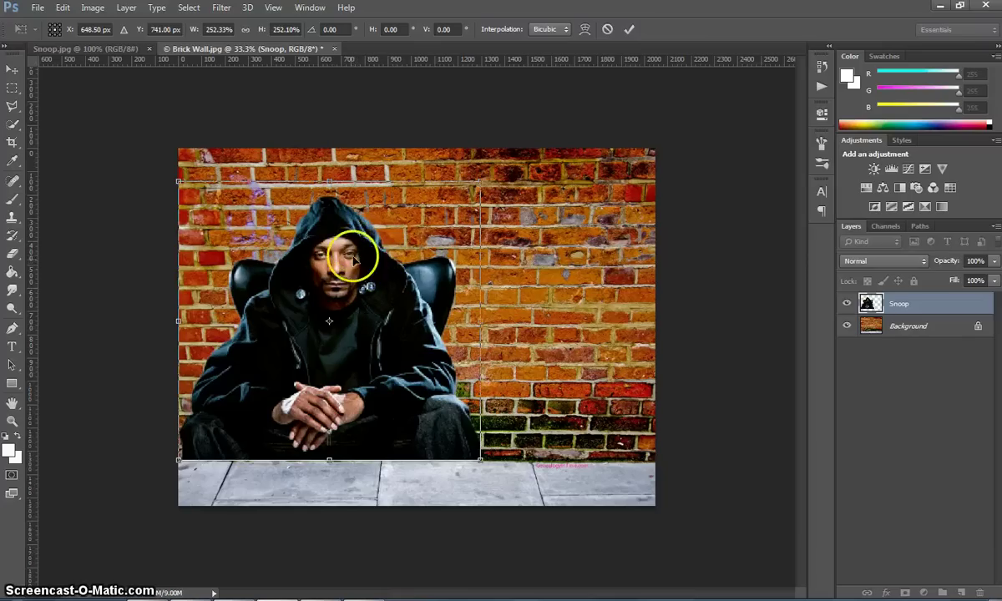
{"action": "left_click", "coordinate": [628, 30]}
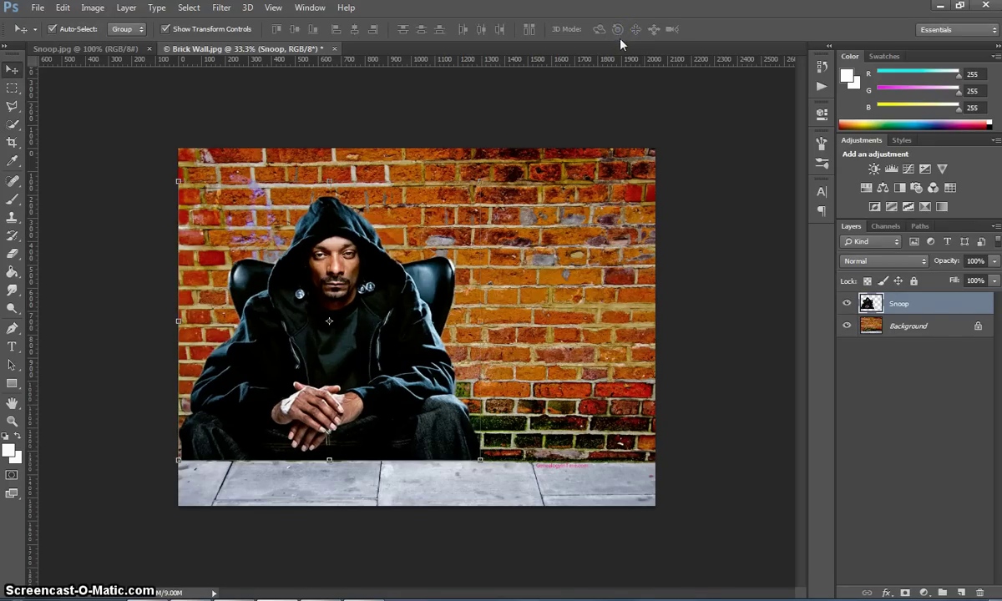
{"action": "left_click", "coordinate": [324, 101]}
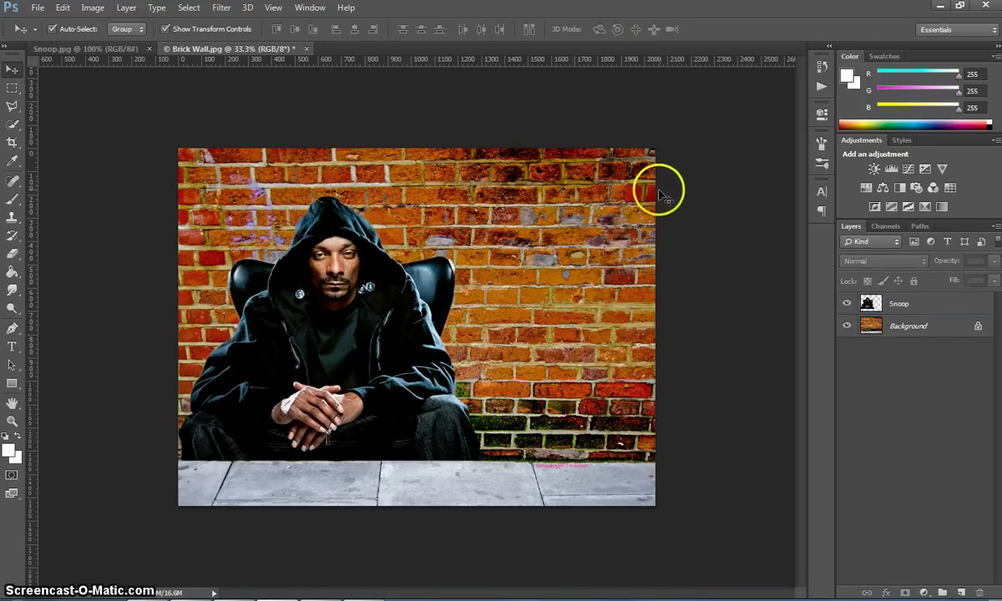
- Apply Levels to the Snoop layer with input levels 0, 1.30 and 201
{"action": "left_click", "coordinate": [372, 258]}
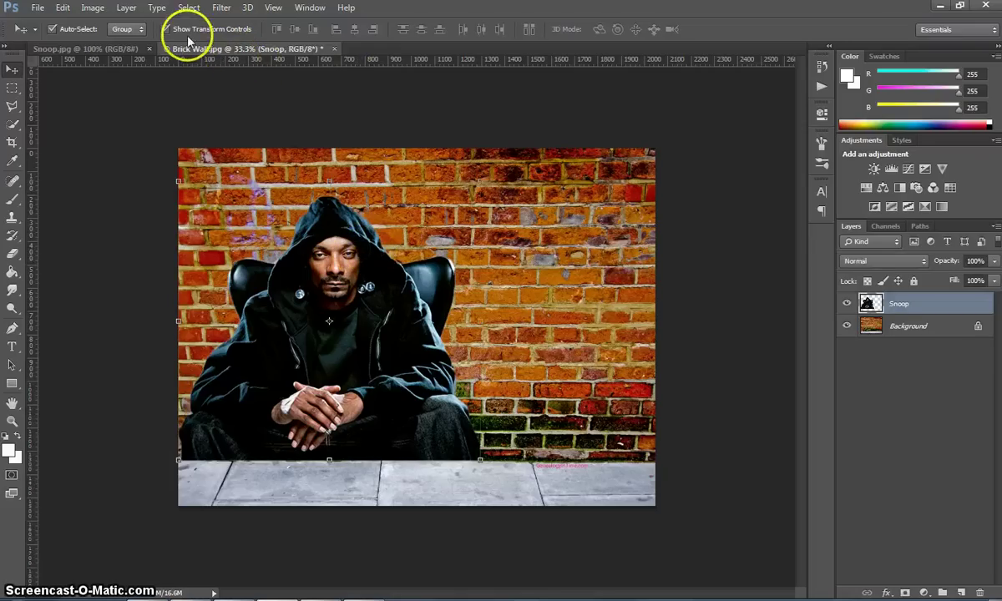
{"action": "left_click", "coordinate": [96, 9]}
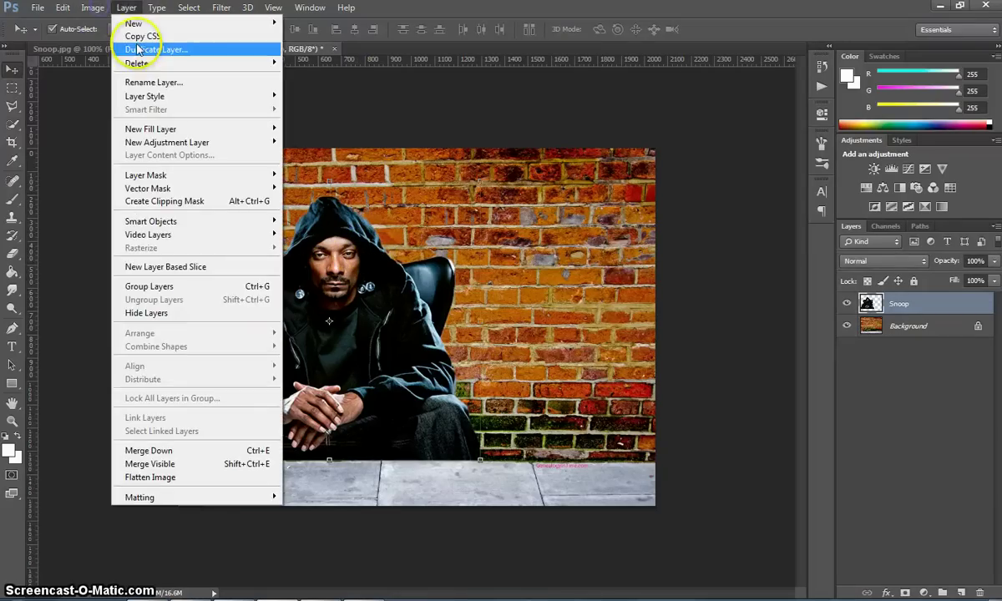
{"action": "mouse_move", "coordinate": [113, 42]}
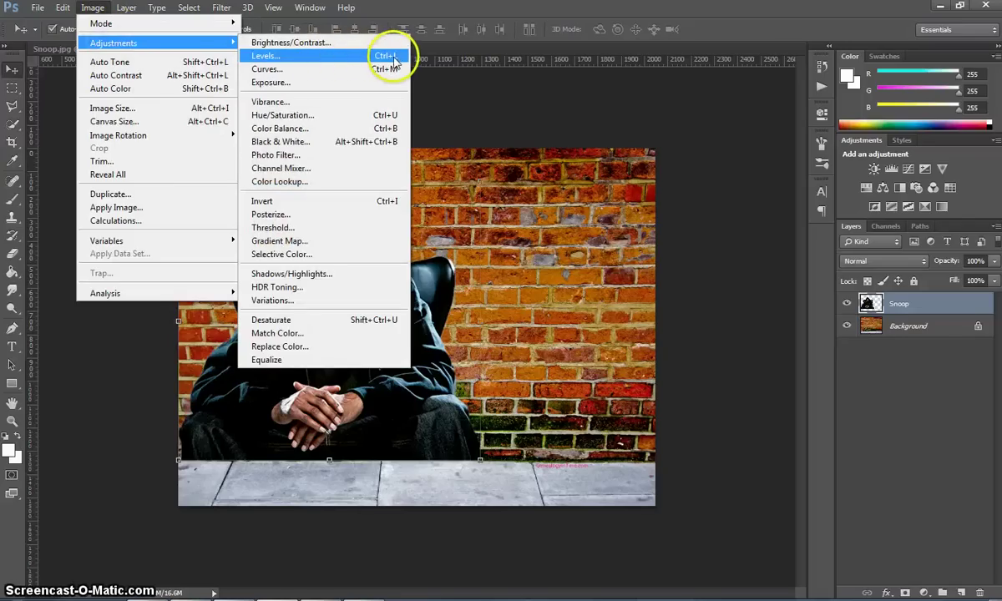
{"action": "left_click", "coordinate": [336, 57]}
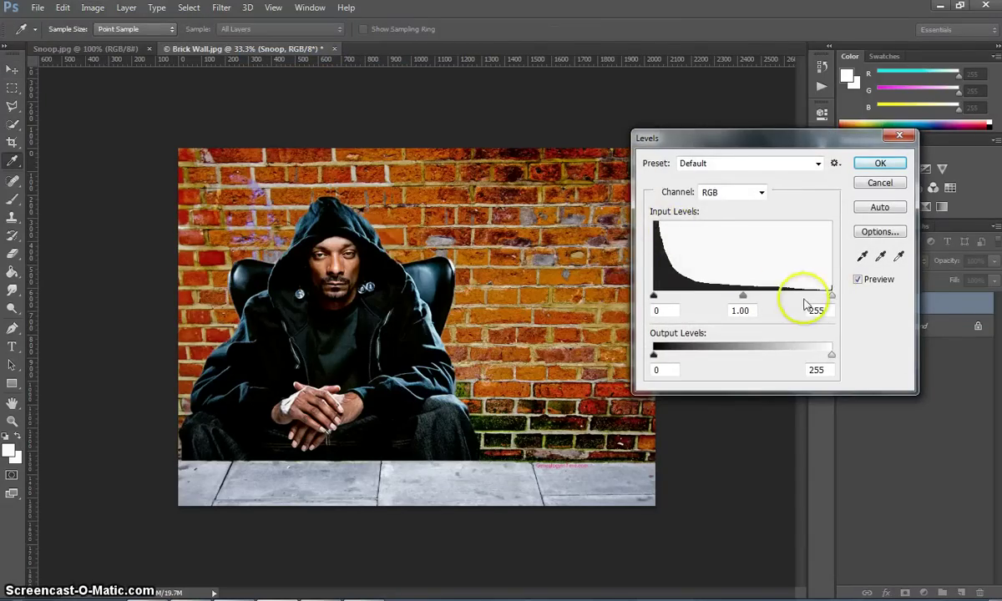
{"action": "left_click", "coordinate": [743, 296]}
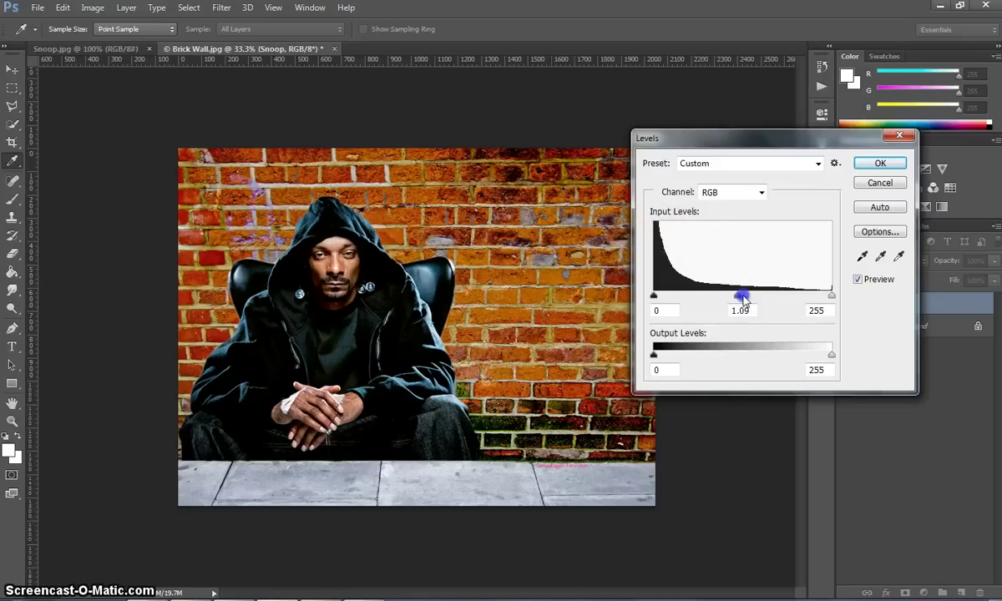
{"action": "left_click_drag", "start_coordinate": [830, 297], "coordinate": [801, 297]}
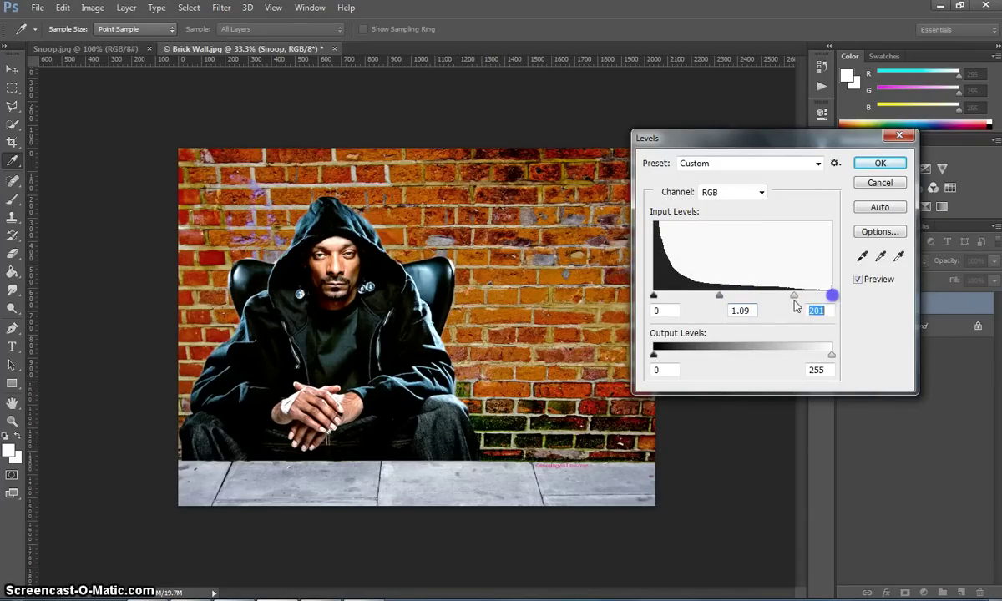
{"action": "left_click_drag", "start_coordinate": [718, 297], "coordinate": [714, 298]}
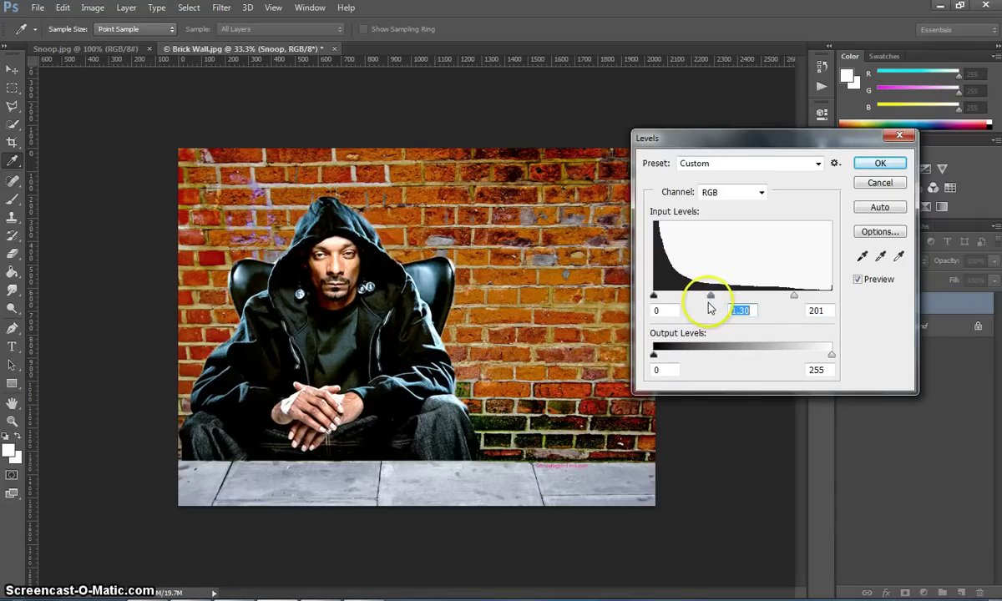
{"action": "left_click", "coordinate": [879, 164]}
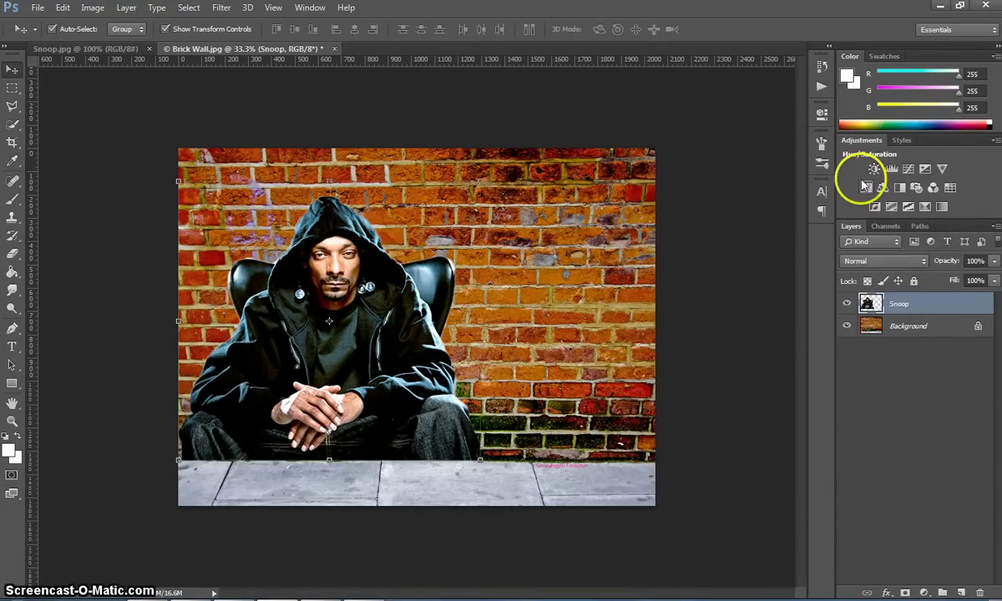
- Change the Snoop layer's blend mode from Normal to Multiply in the Layers panel
{"action": "left_click", "coordinate": [860, 262]}
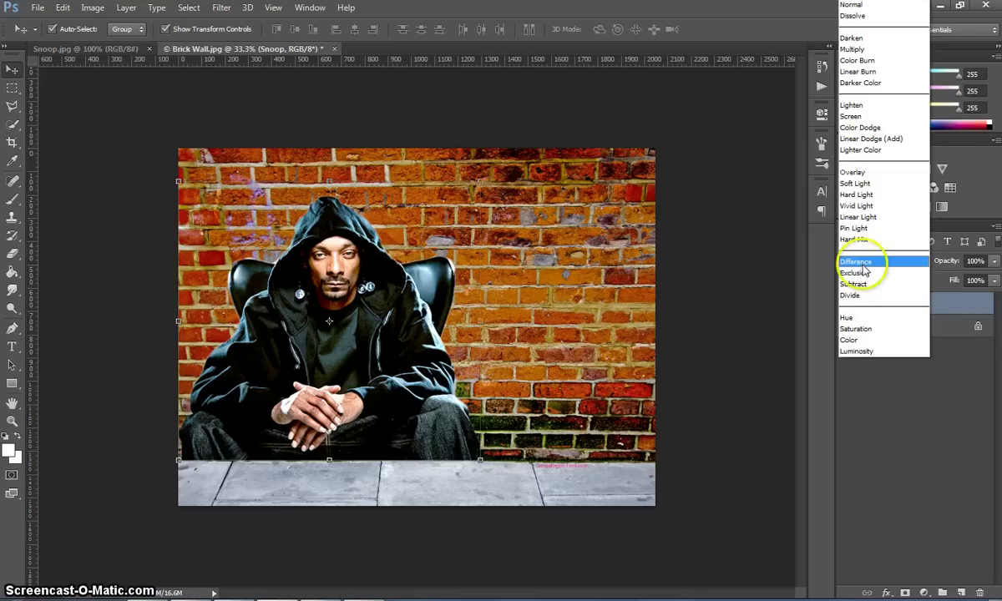
{"action": "left_click", "coordinate": [873, 52]}
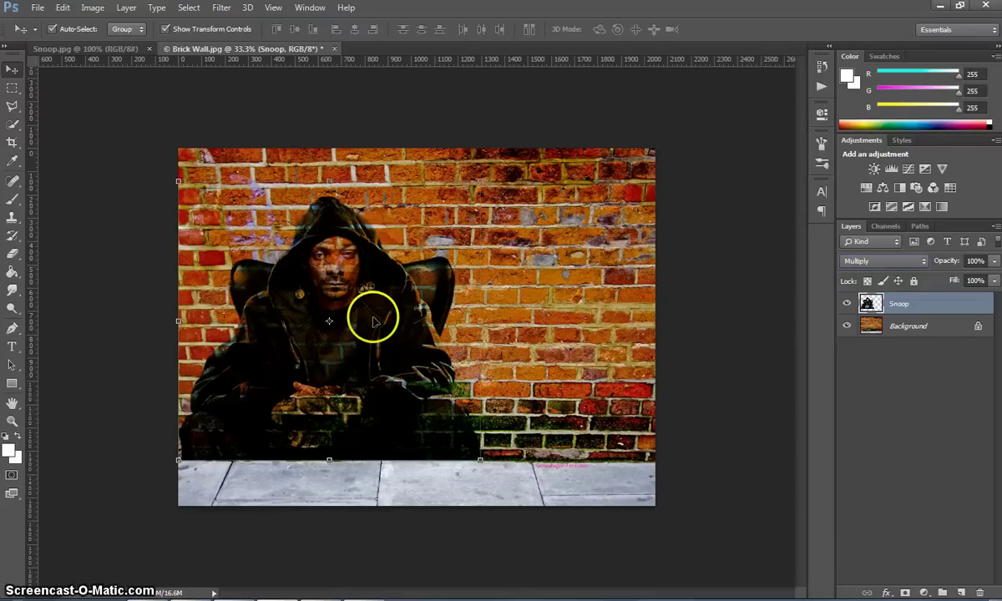
- Apply a Threshold adjustment at level 110 to the Snoop layer
{"action": "left_click", "coordinate": [93, 10]}
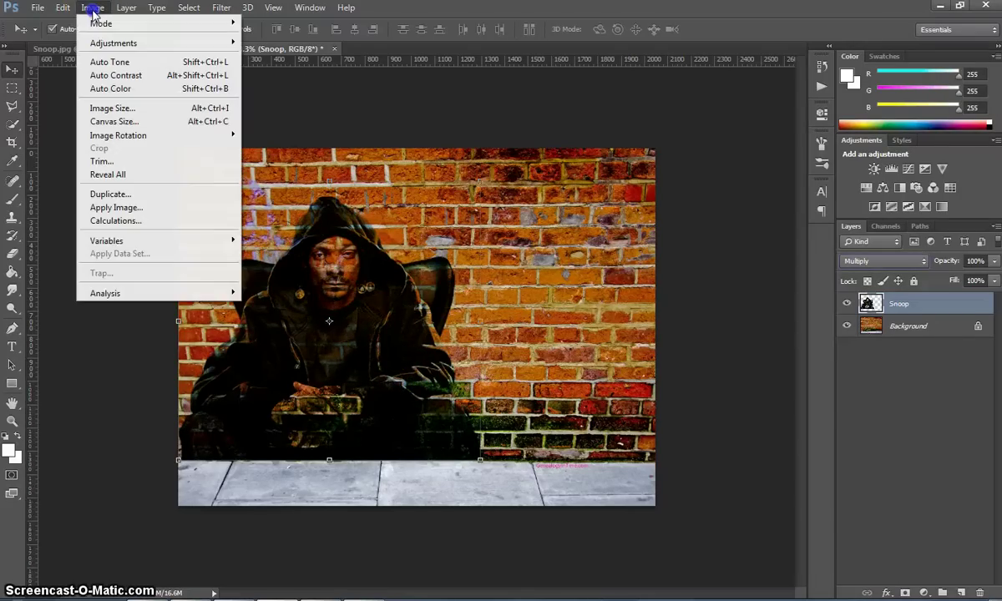
{"action": "mouse_move", "coordinate": [106, 42]}
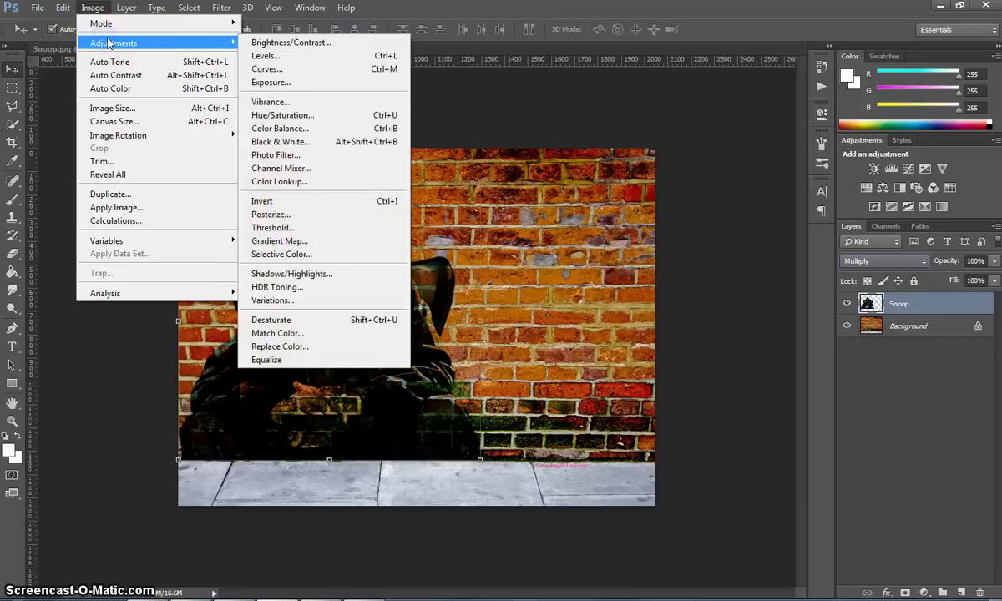
{"action": "left_click", "coordinate": [322, 228]}
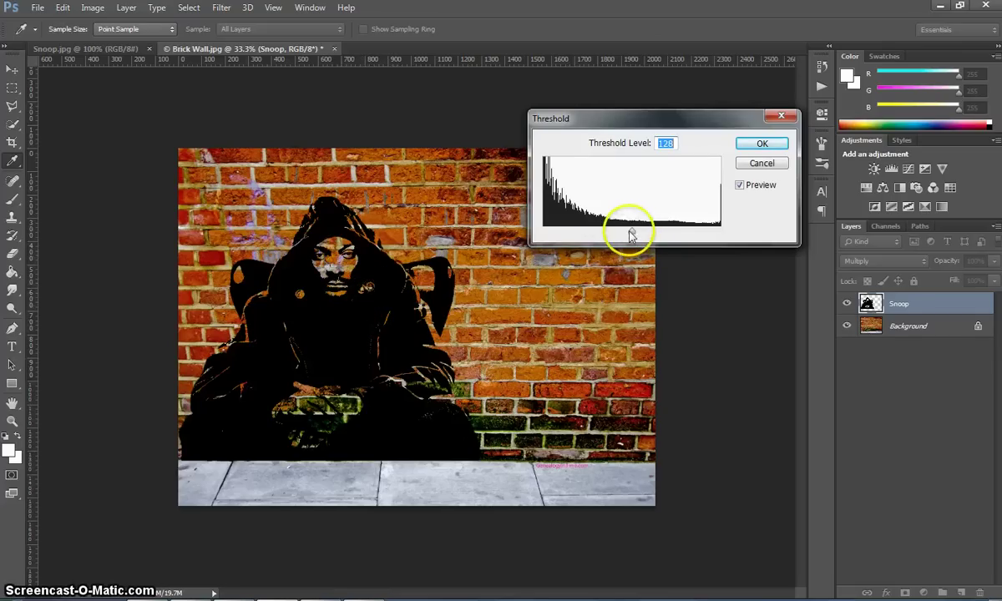
{"action": "left_click_drag", "start_coordinate": [631, 232], "coordinate": [632, 234]}
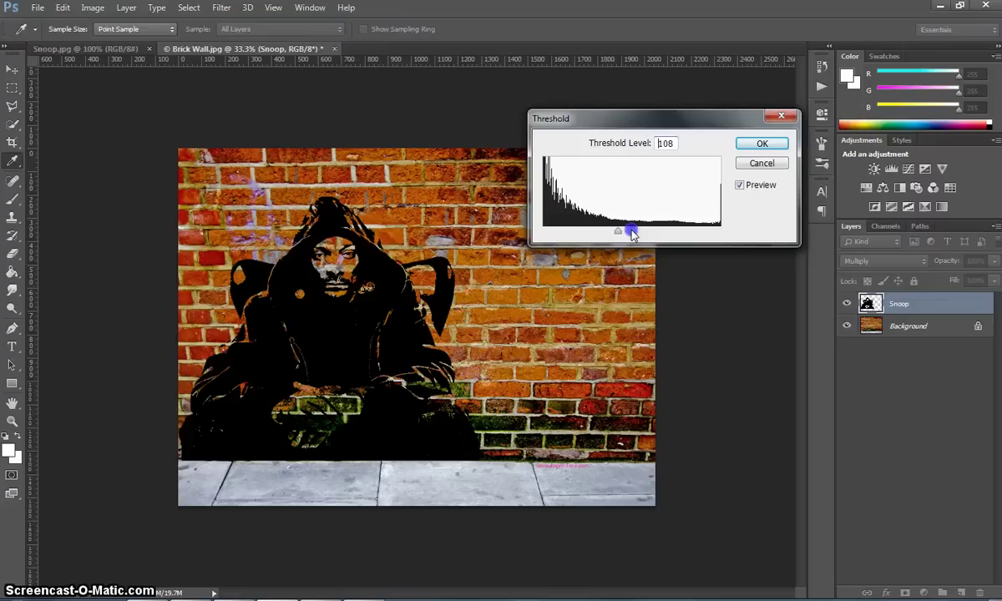
{"action": "type", "text": "158"}
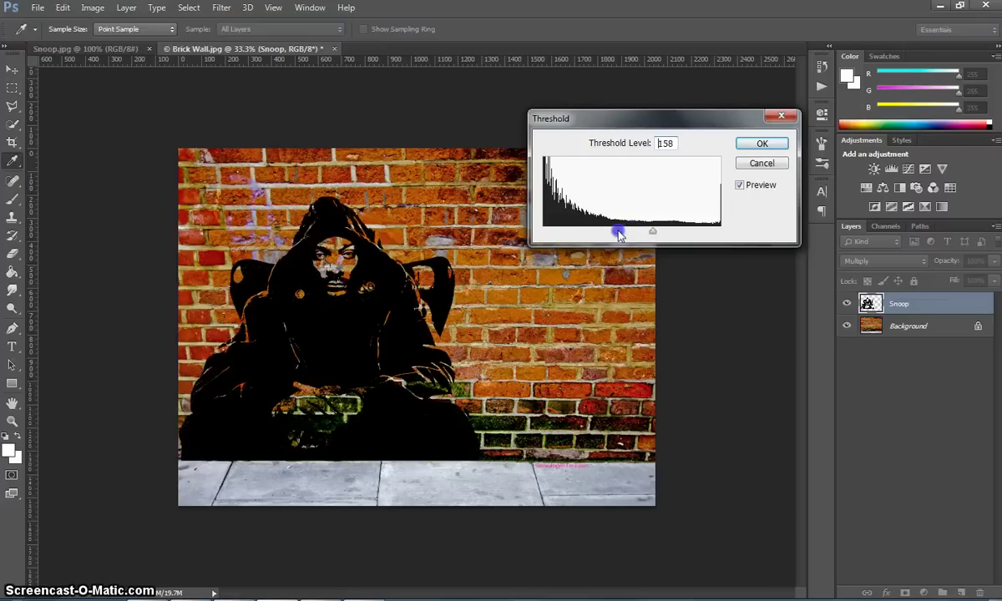
{"action": "type", "text": "149"}
{"action": "mouse_move", "coordinate": [619, 235]}
{"action": "left_mouse_down"}
{"action": "mouse_move", "coordinate": [632, 235]}
{"action": "mouse_move", "coordinate": [609, 234]}
{"action": "mouse_move", "coordinate": [622, 235]}
{"action": "left_mouse_up"}
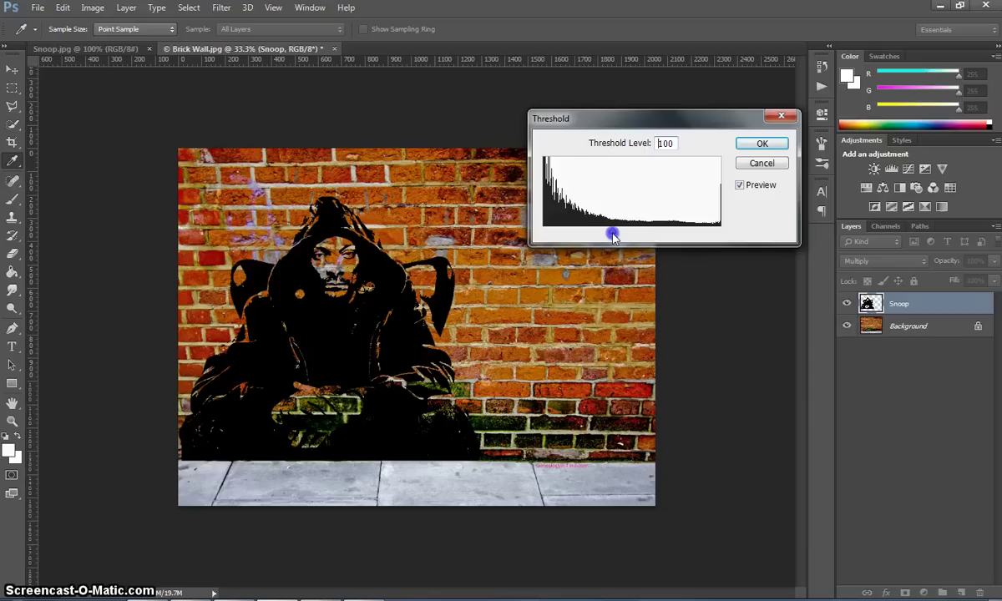
{"action": "left_click_drag", "start_coordinate": [613, 233], "coordinate": [619, 235]}
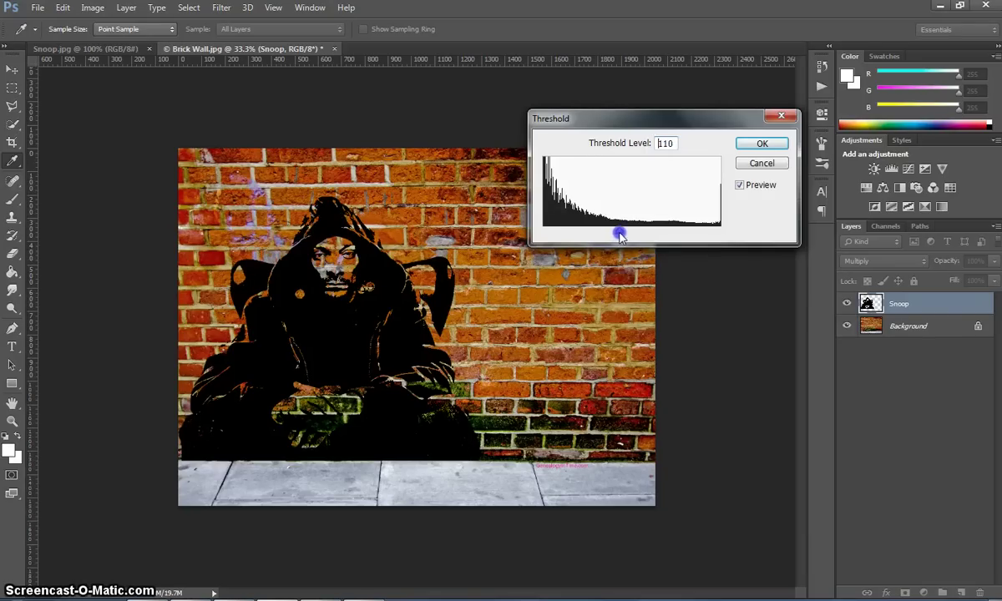
{"action": "left_click", "coordinate": [761, 144]}
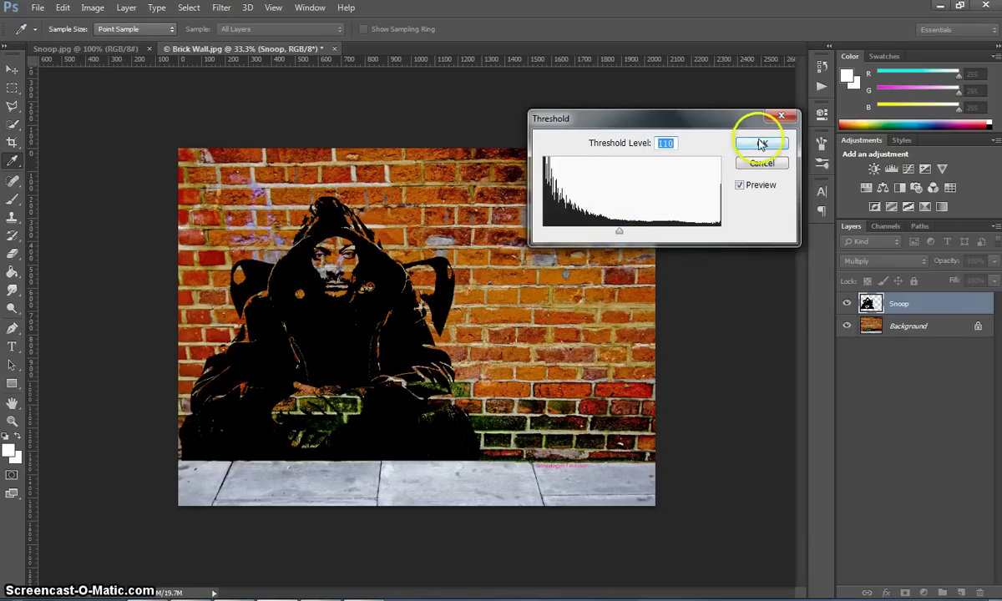
- Set the Snoop layer's opacity to 90%, then deselect the layer
{"action": "key", "text": "v"}
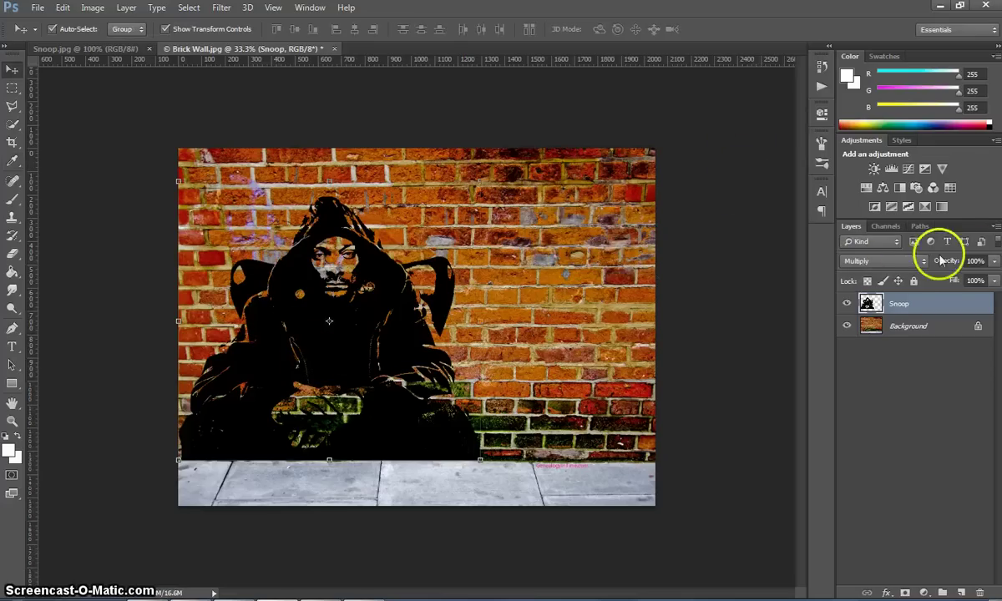
{"action": "left_click", "coordinate": [996, 263]}
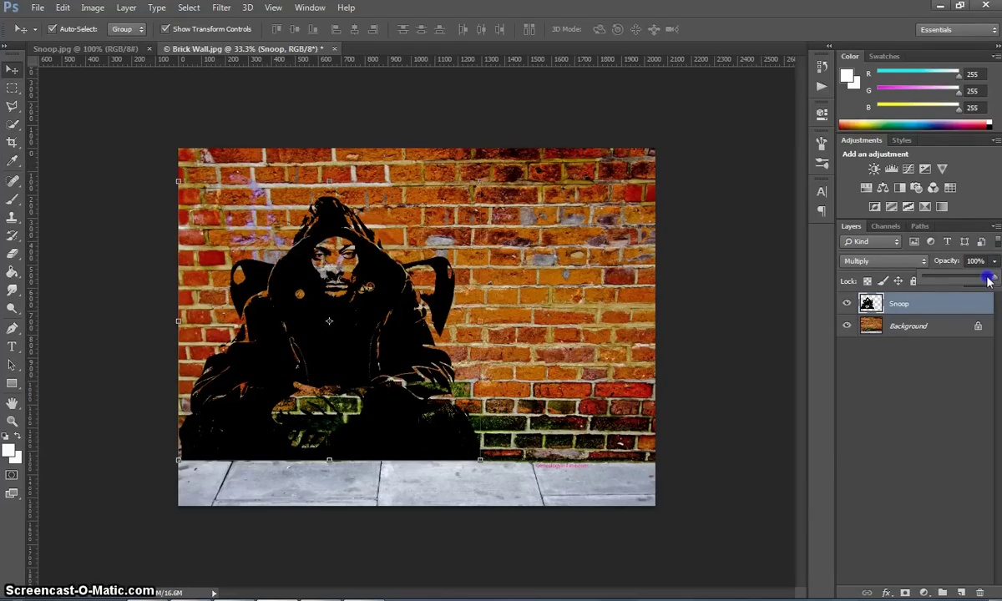
{"action": "left_click", "coordinate": [987, 281]}
{"action": "left_click_drag", "start_coordinate": [988, 281], "coordinate": [986, 281]}
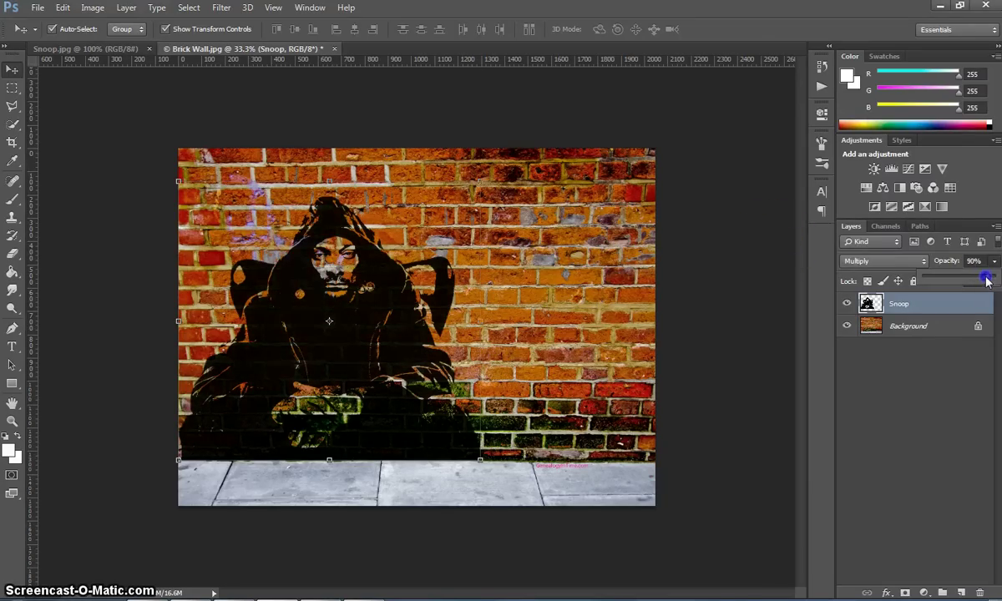
{"action": "left_click", "coordinate": [735, 250]}
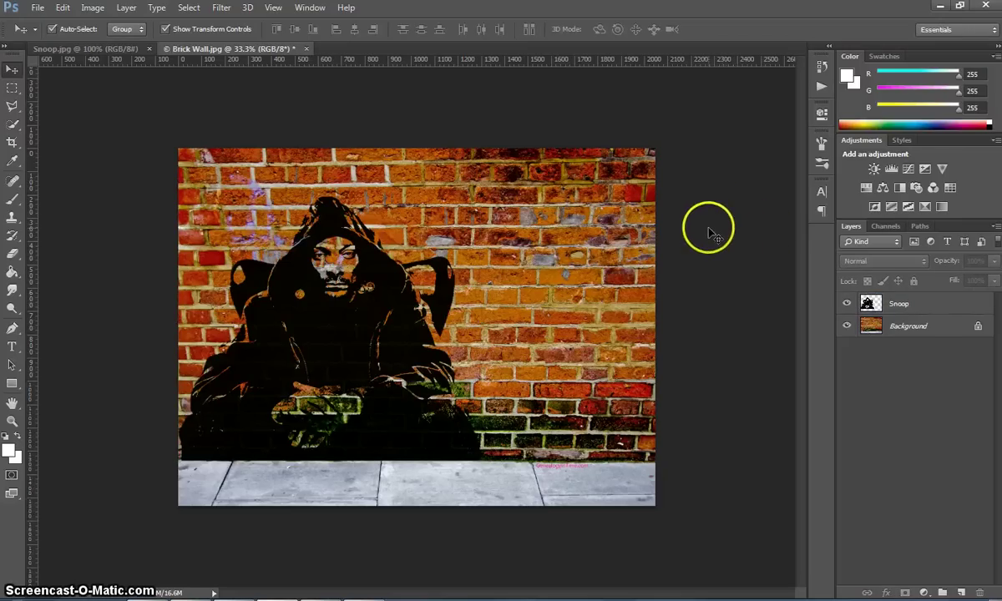
- Create a Street Soul text layer on the wall reading 'STAY IN SCHOOL'
{"action": "left_click", "coordinate": [11, 348]}
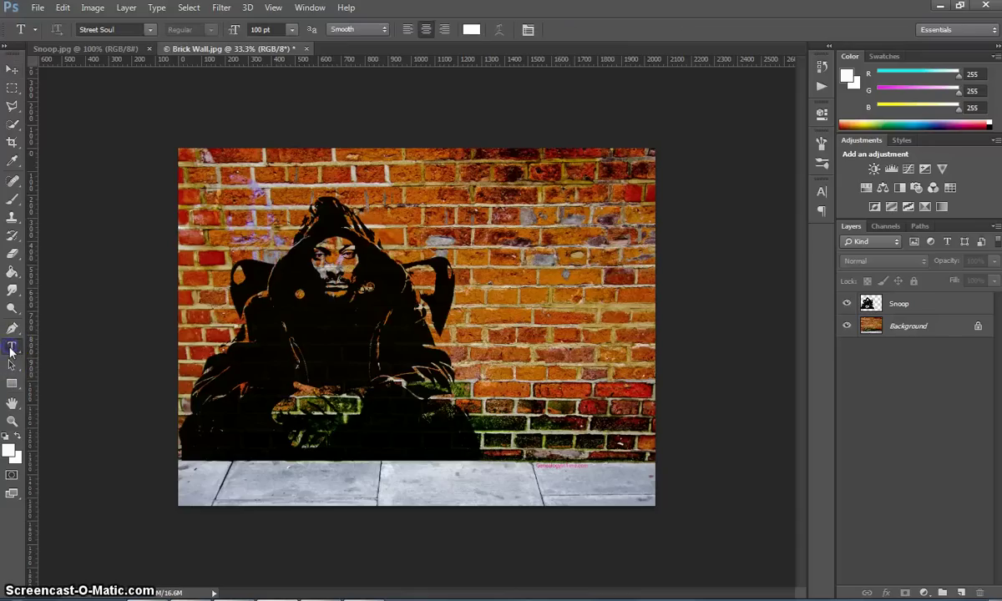
{"action": "left_click", "coordinate": [149, 31]}
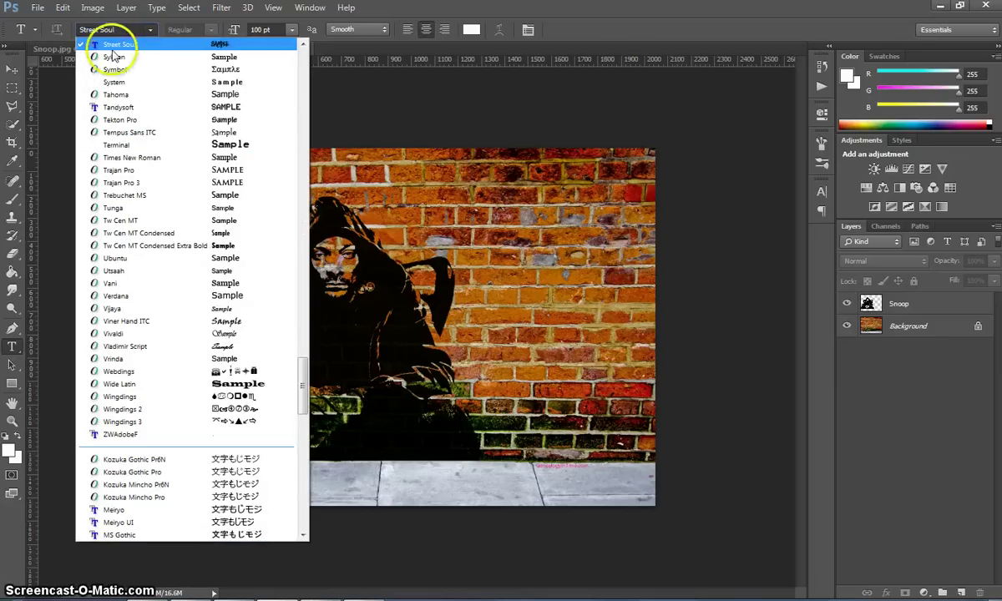
{"action": "left_click", "coordinate": [151, 29]}
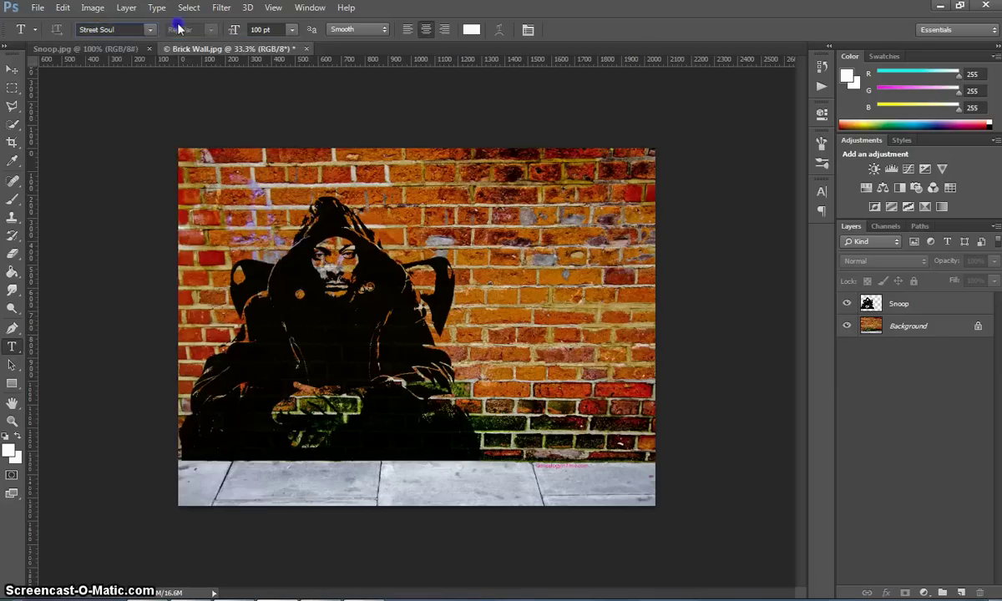
{"action": "left_click", "coordinate": [482, 193]}
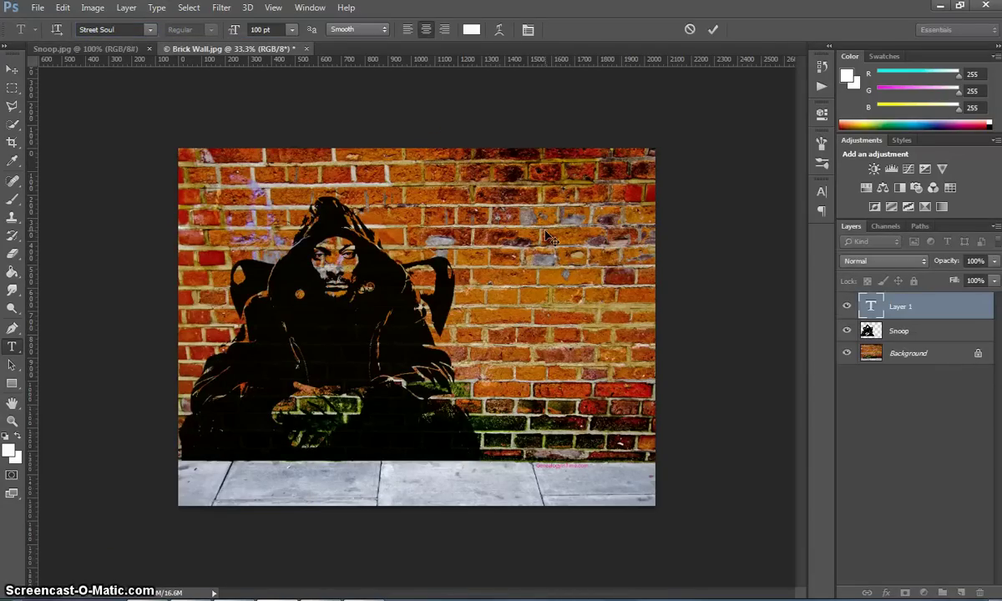
{"action": "type", "text": "STAY "}
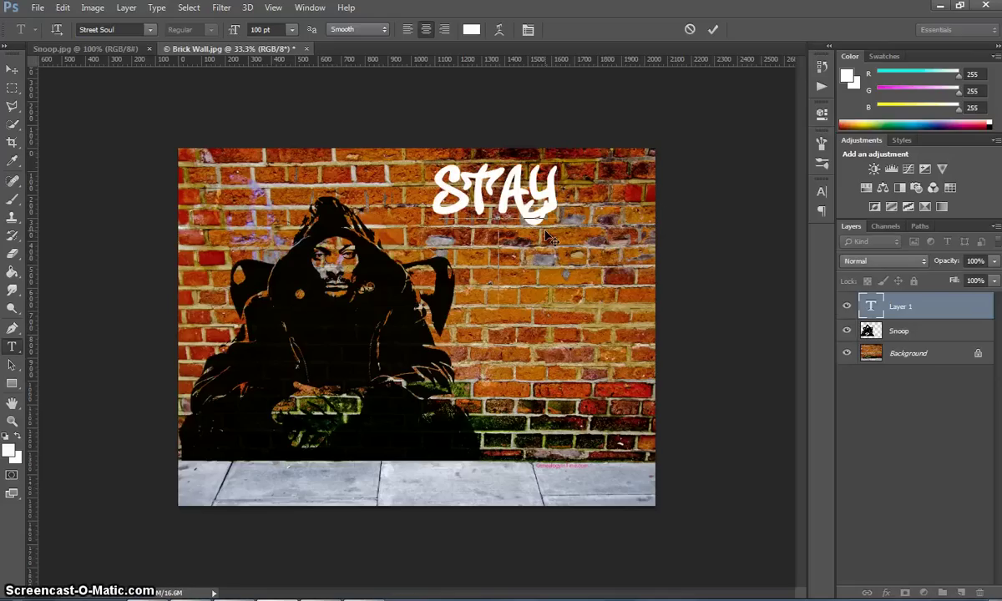
{"action": "type", "text": "IN SCHOO"}
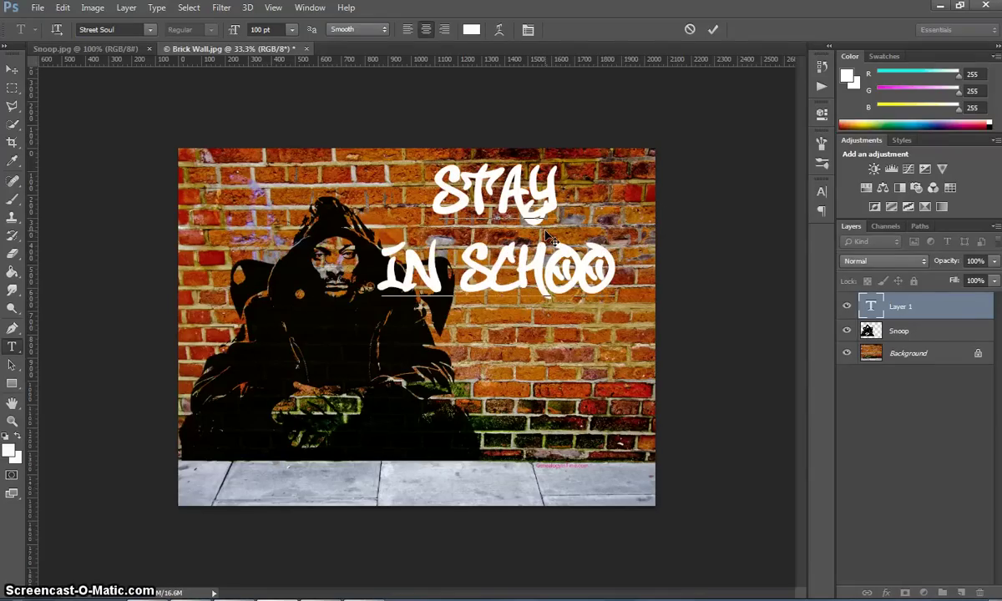
{"action": "type", "text": "L"}
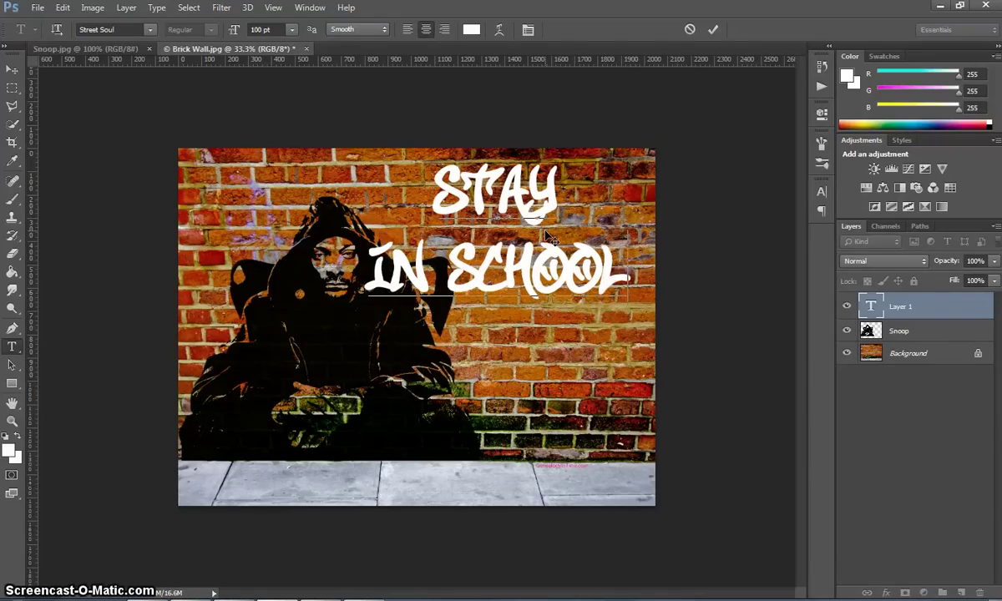
- Put SCHOOL on its own line and move the text block right and down
{"action": "left_click", "coordinate": [458, 266]}
{"action": "key", "text": "Return"}
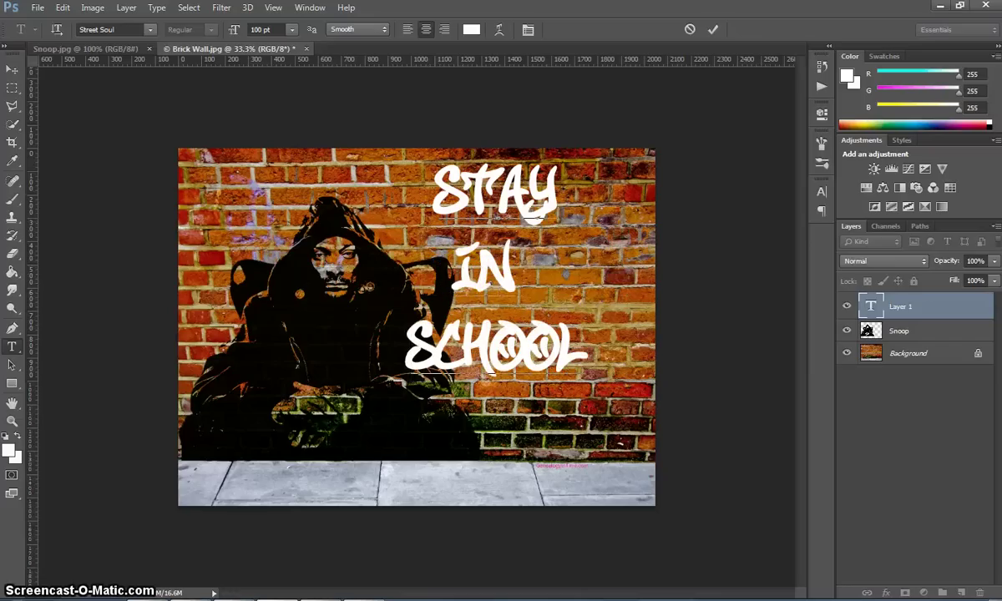
{"action": "left_click", "coordinate": [10, 70]}
{"action": "left_click_drag", "start_coordinate": [448, 195], "coordinate": [507, 227]}
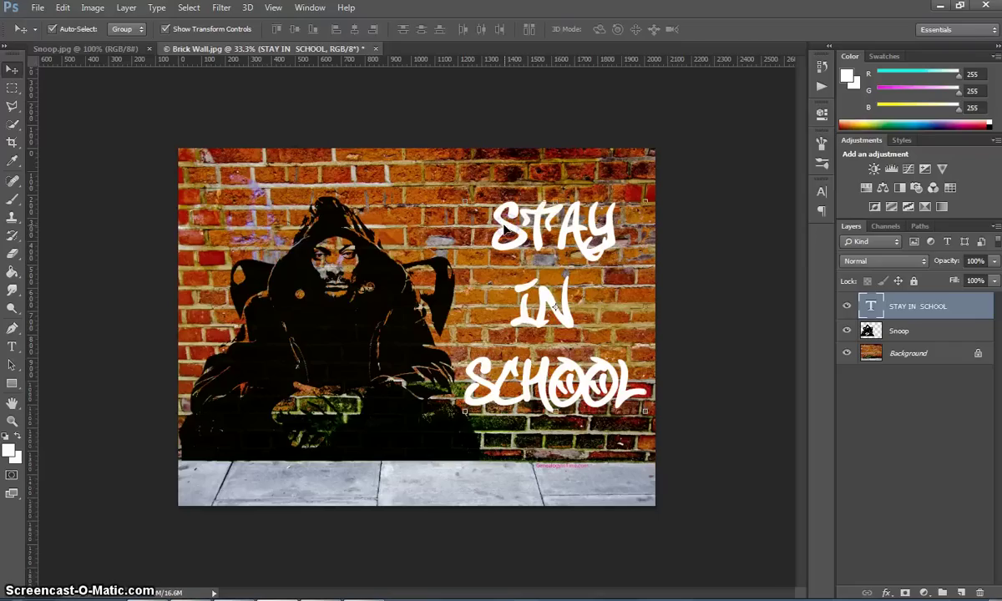
- Give the STAY IN SCHOOL text layer a Gradient Overlay using the blue-red-yellow preset
{"action": "right_click", "coordinate": [916, 306]}
{"action": "left_click", "coordinate": [698, 90]}
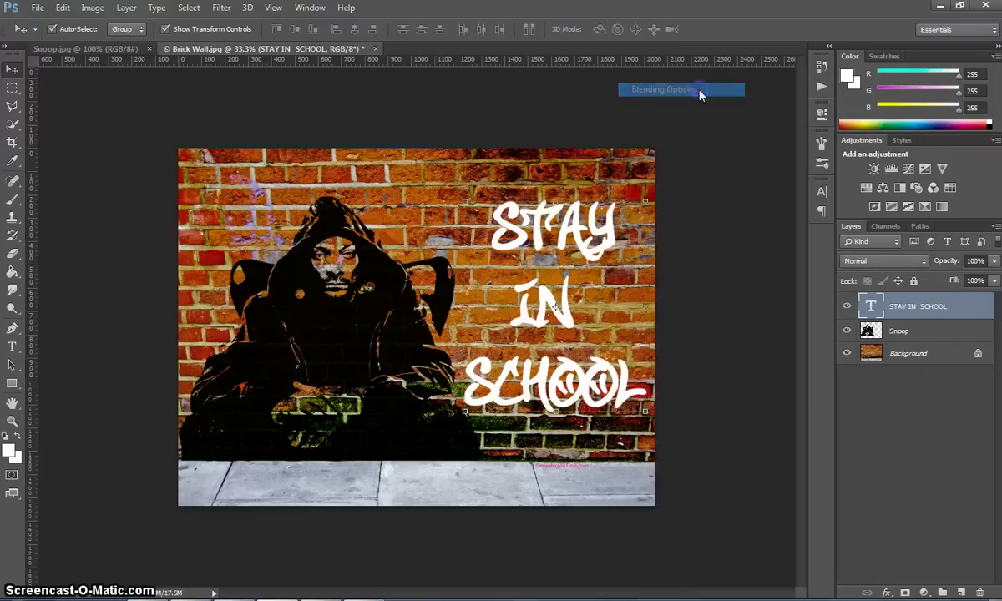
{"action": "left_click_drag", "start_coordinate": [558, 59], "coordinate": [672, 78]}
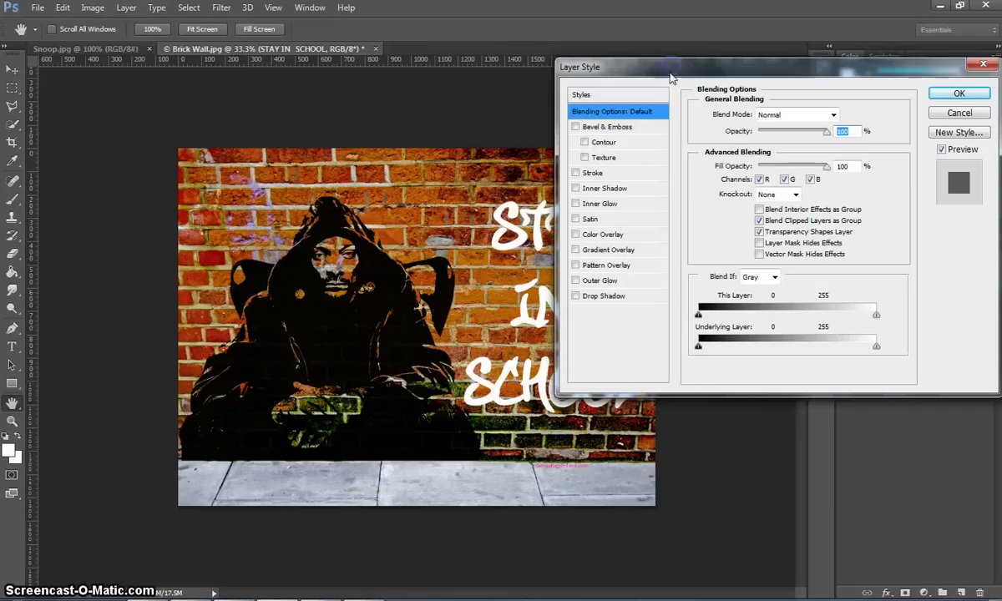
{"action": "left_click", "coordinate": [612, 249]}
{"action": "left_click", "coordinate": [823, 147]}
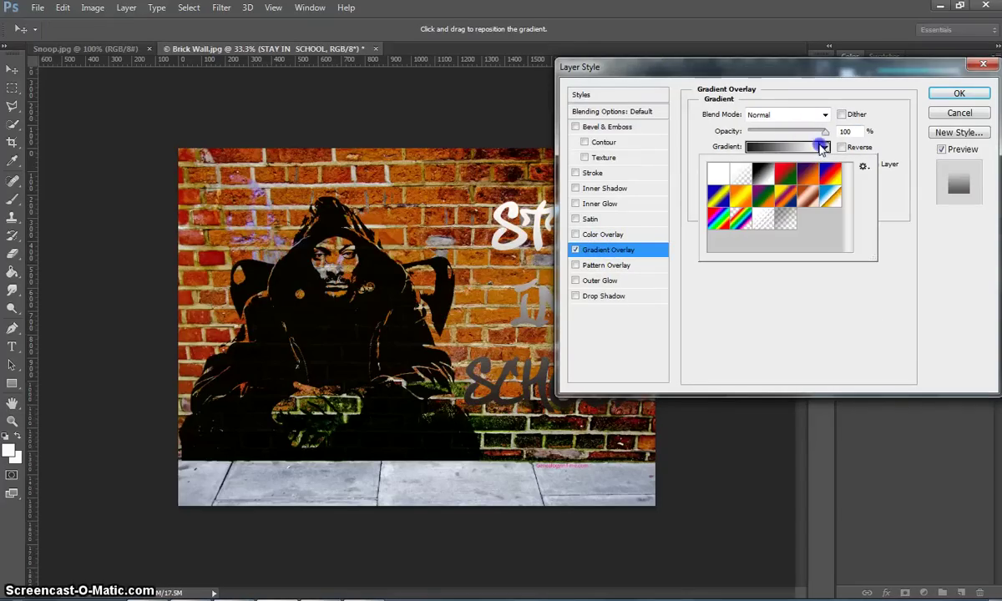
{"action": "left_click", "coordinate": [828, 173]}
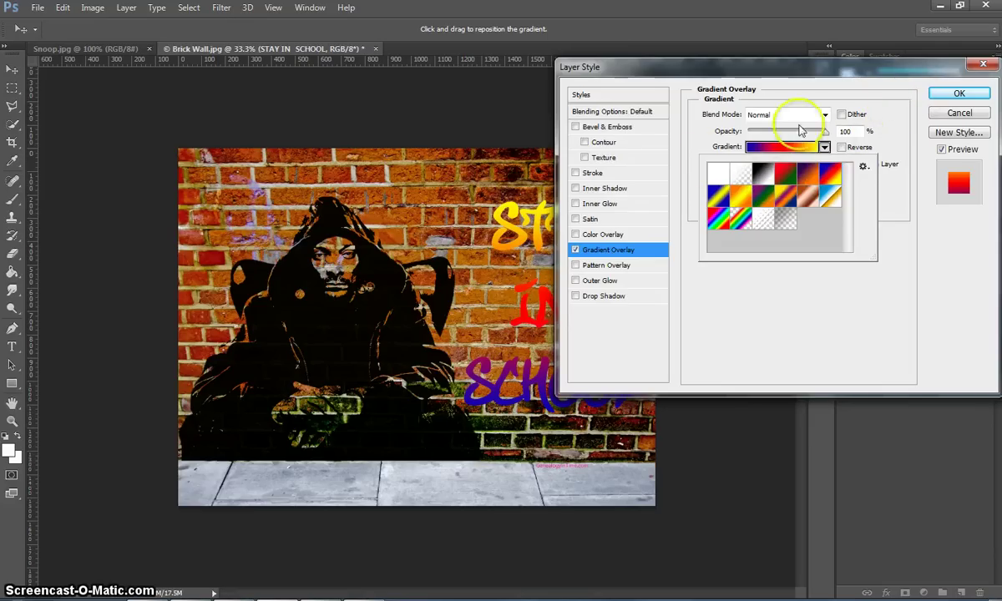
{"action": "left_click", "coordinate": [692, 198]}
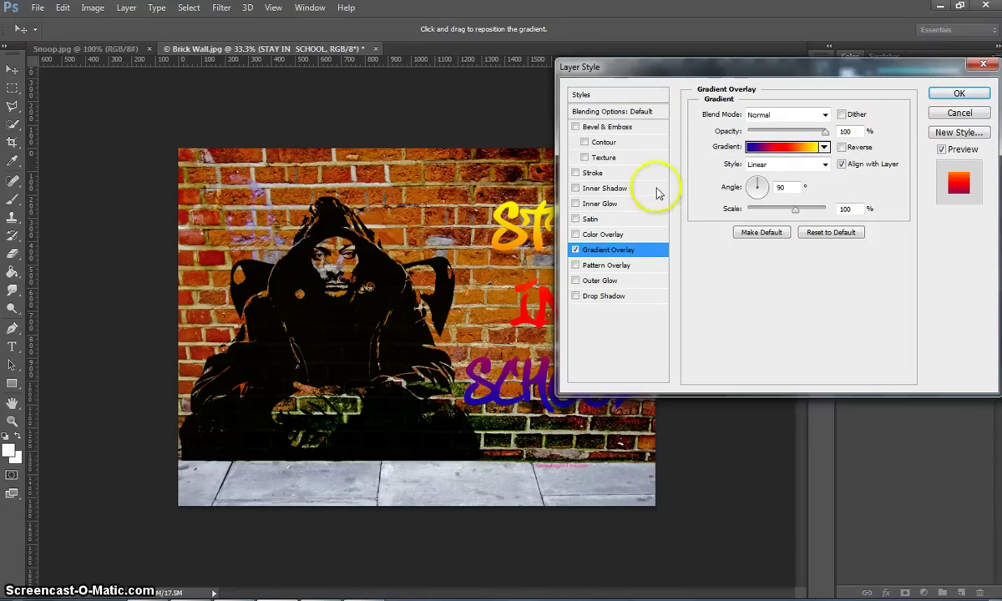
- Add a white Outer Glow at 100% opacity and 15 px size around the lettering
{"action": "left_click", "coordinate": [598, 282]}
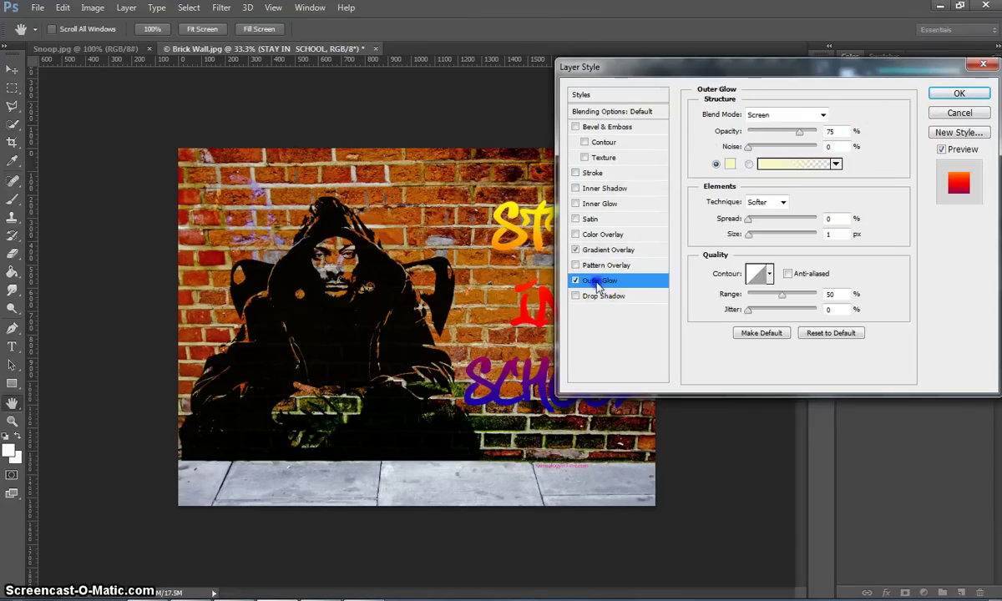
{"action": "left_click_drag", "start_coordinate": [689, 69], "coordinate": [185, 78]}
{"action": "left_click_drag", "start_coordinate": [316, 80], "coordinate": [279, 73]}
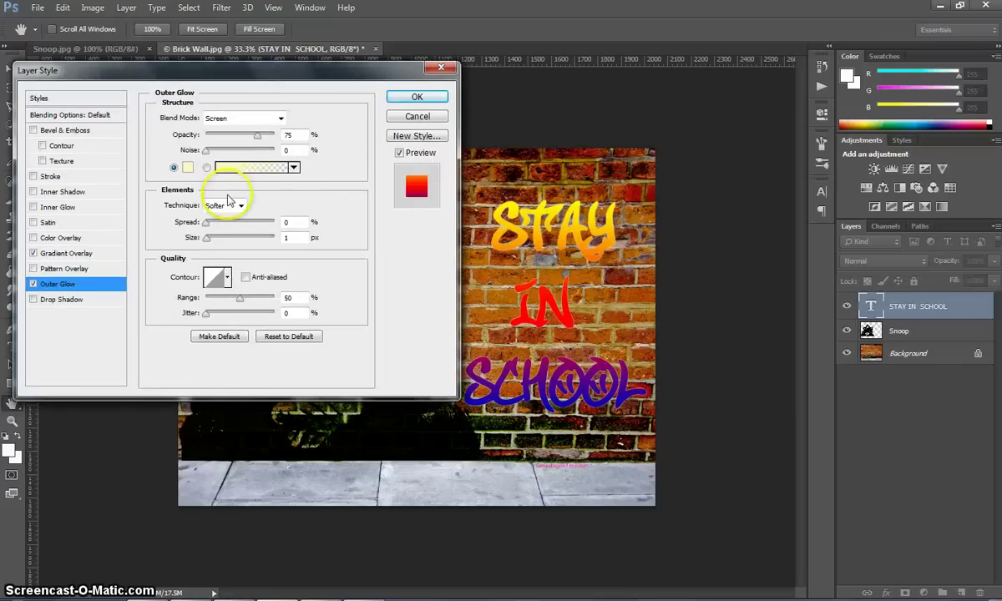
{"action": "left_click", "coordinate": [187, 167]}
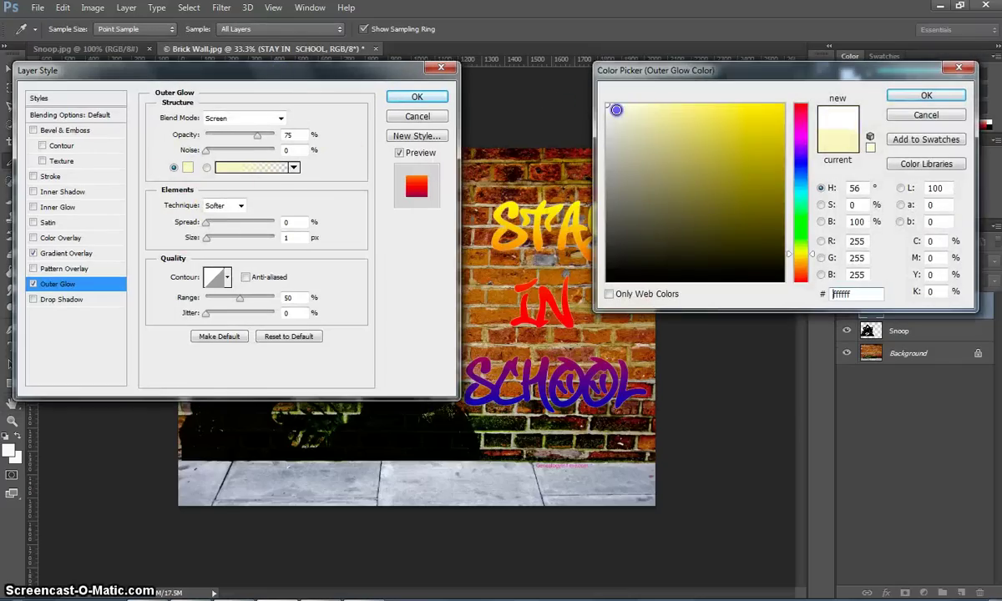
{"action": "left_click", "coordinate": [943, 97]}
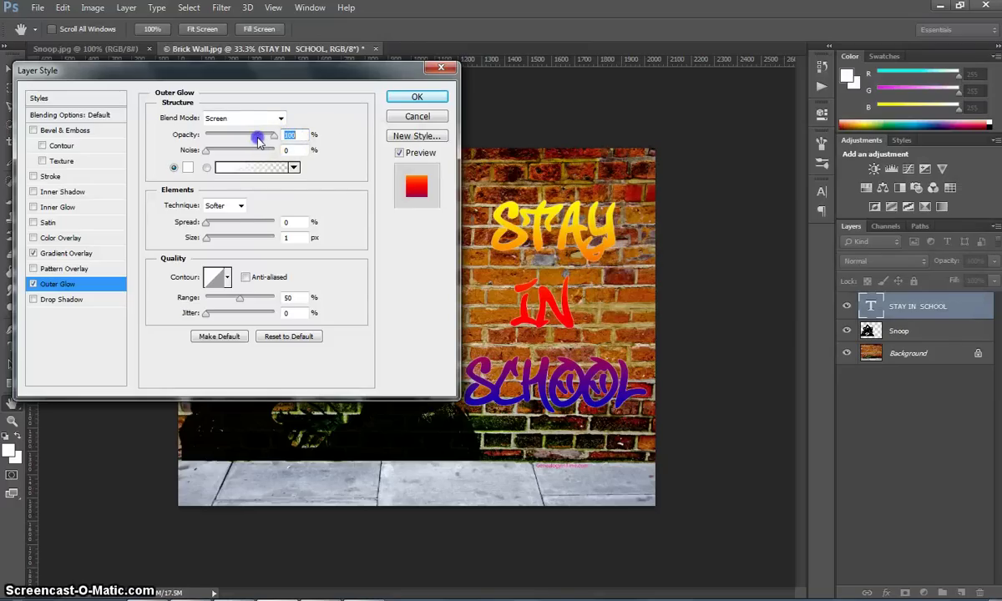
{"action": "left_click", "coordinate": [205, 238]}
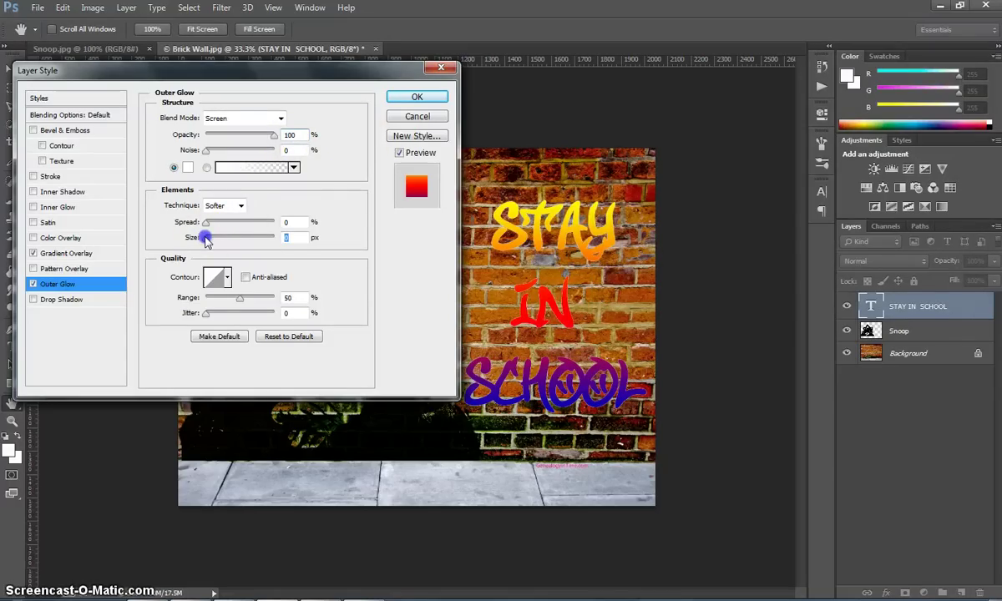
{"action": "left_click_drag", "start_coordinate": [206, 240], "coordinate": [215, 240]}
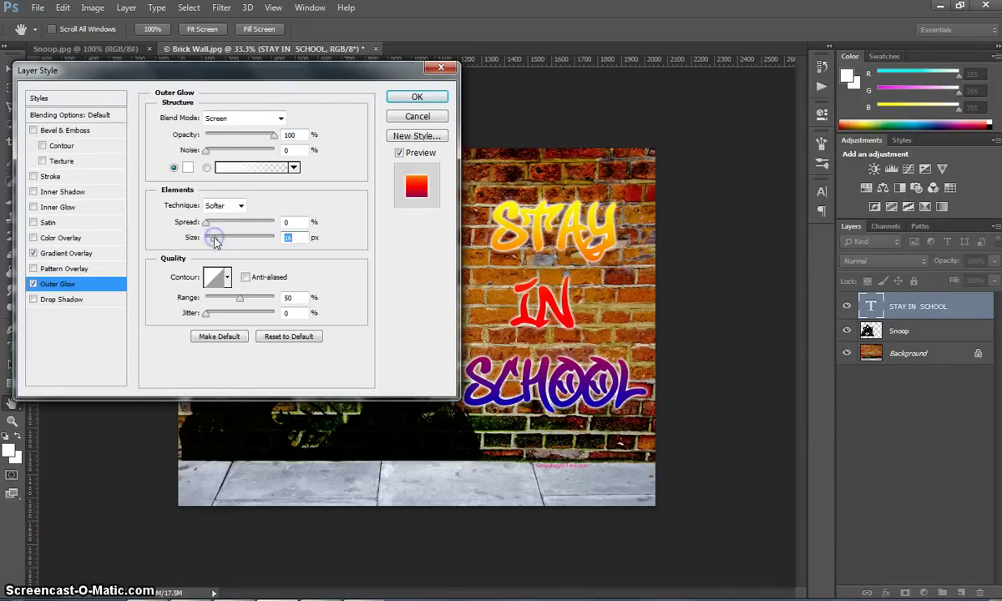
{"action": "left_click_drag", "start_coordinate": [282, 135], "coordinate": [302, 162]}
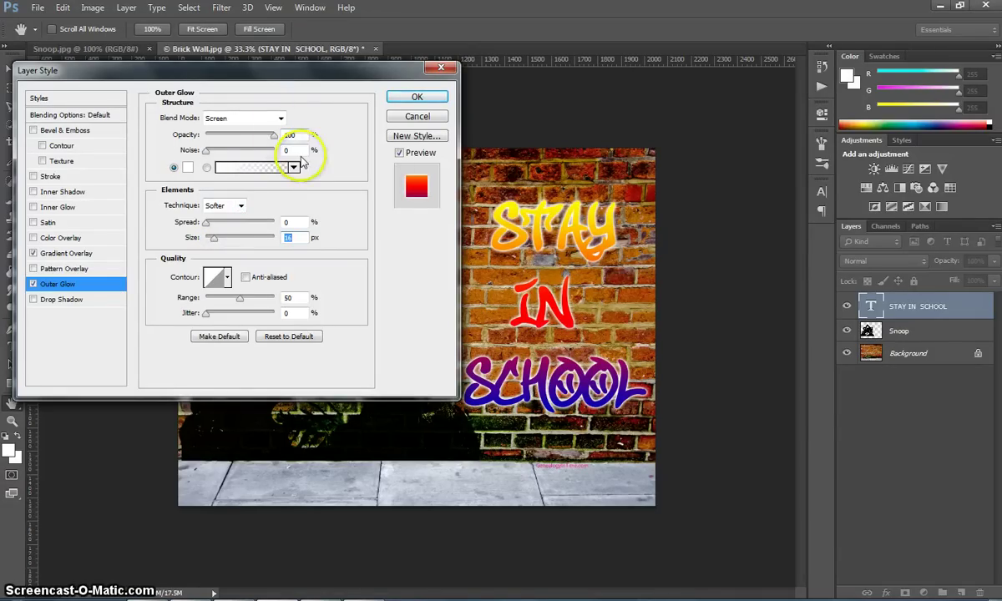
- Apply the gradient and glow styles, then lower the STAY IN SCHOOL layer's opacity to 90%
{"action": "left_click", "coordinate": [405, 98]}
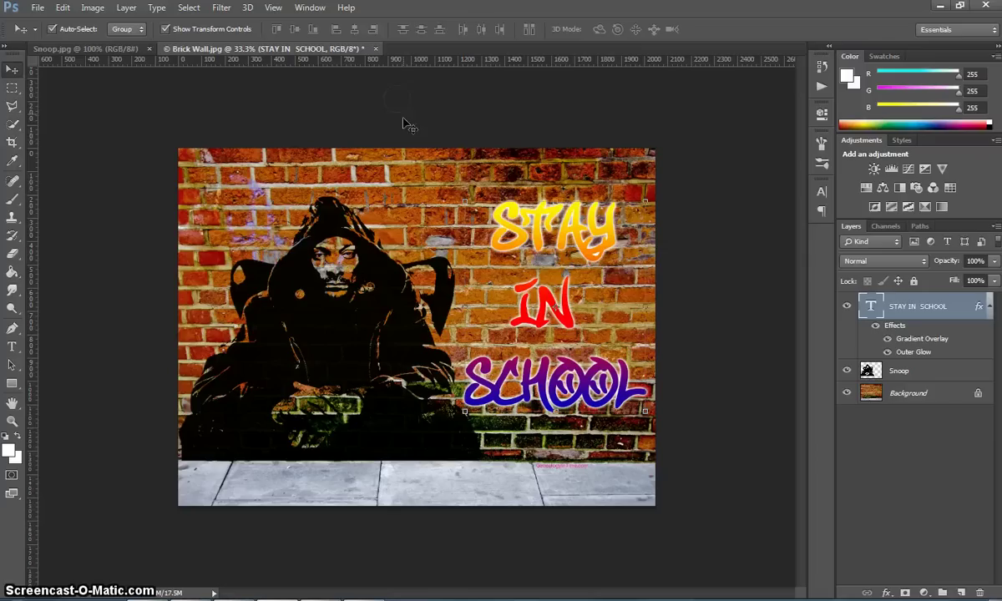
{"action": "left_click", "coordinate": [994, 261]}
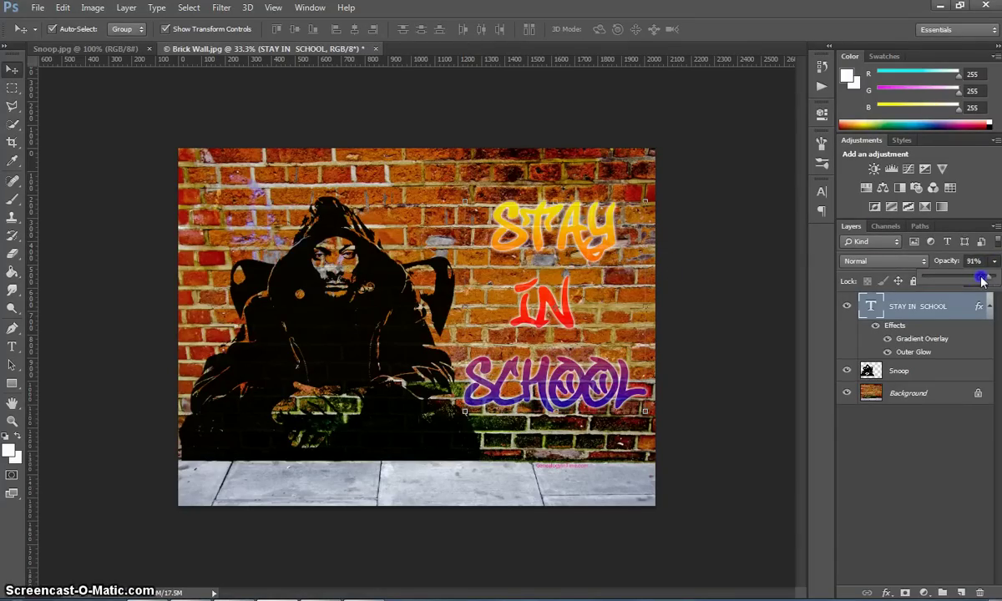
{"action": "left_click_drag", "start_coordinate": [982, 281], "coordinate": [983, 281]}
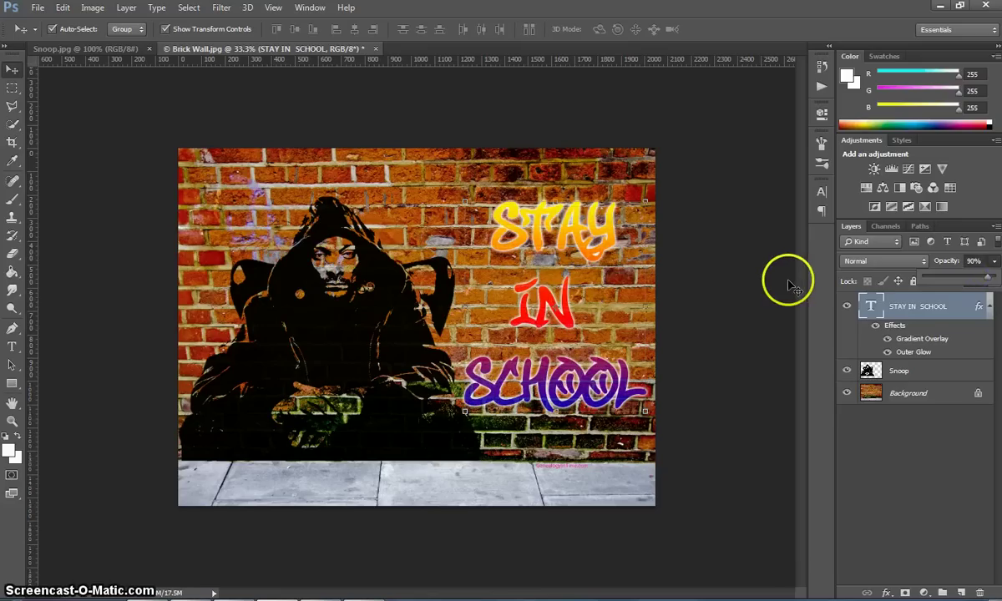
{"action": "left_click", "coordinate": [761, 282]}
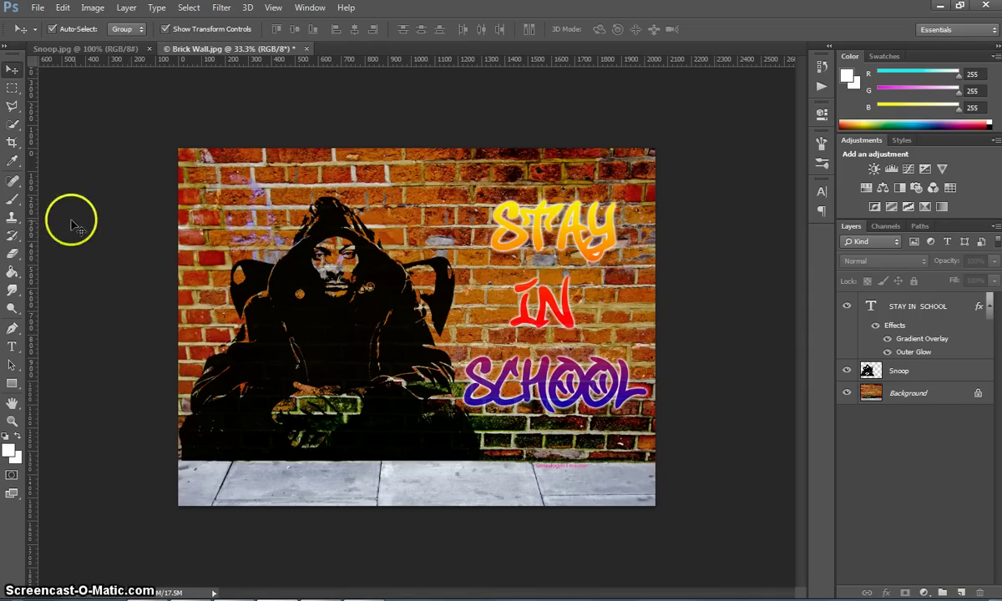
- Choose the Eraser at 15% opacity and 25% flow with the Snoop layer active
{"action": "left_click", "coordinate": [11, 253]}
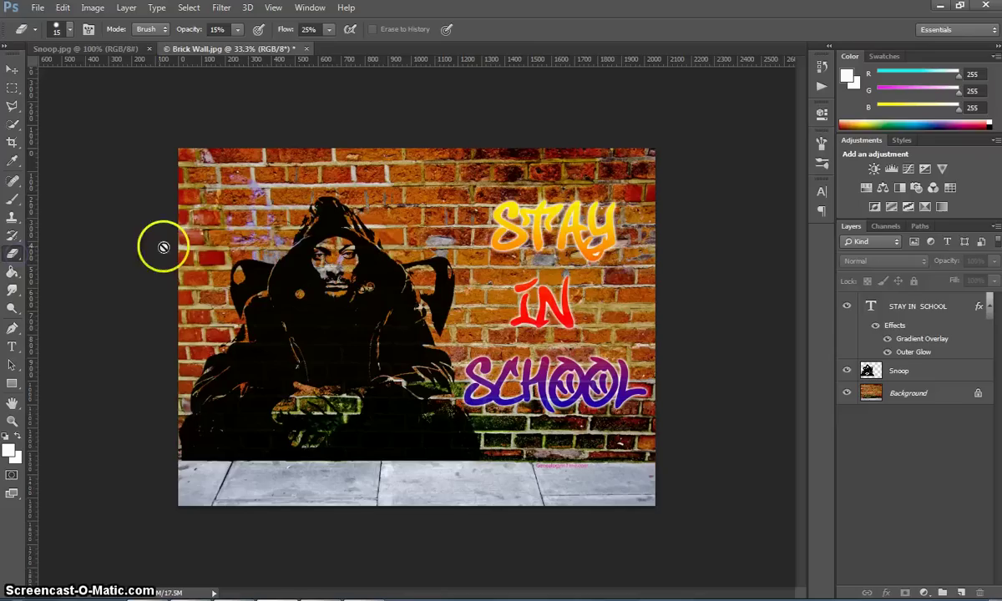
{"action": "left_click", "coordinate": [908, 369]}
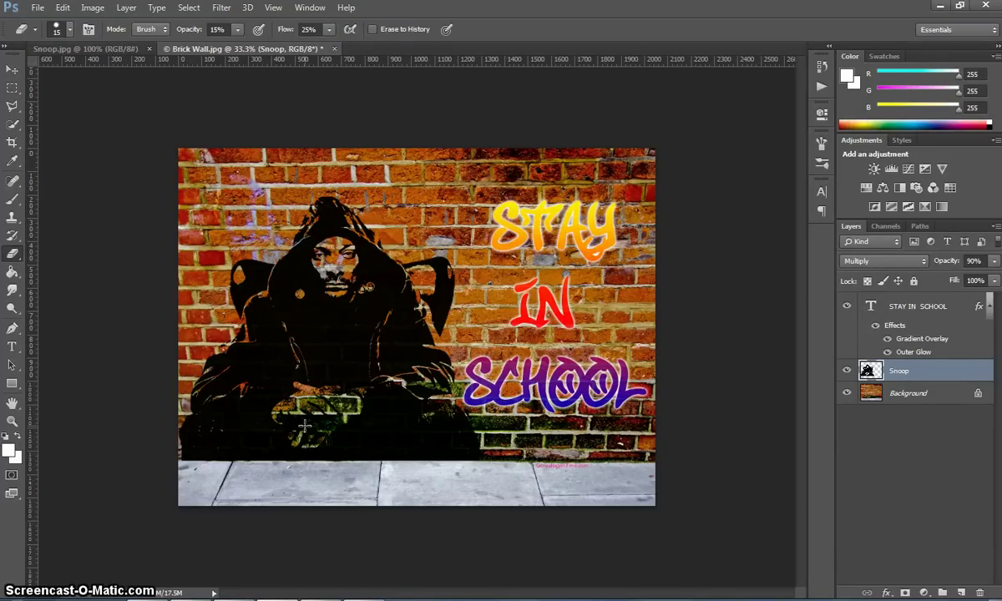
{"action": "left_click", "coordinate": [146, 145]}
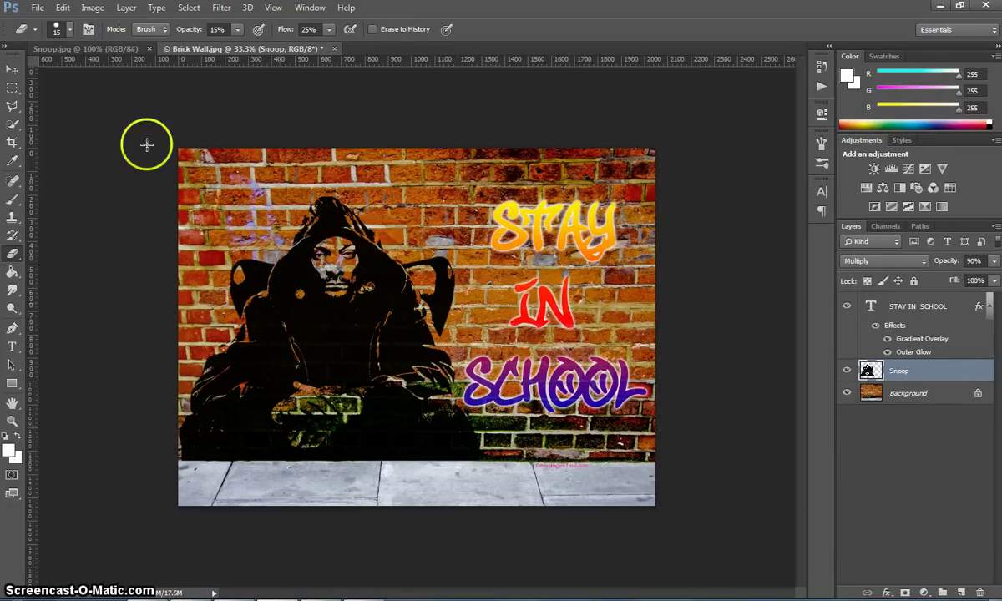
{"action": "left_click", "coordinate": [37, 8]}
- Open Save for Web and keep the JPEG quality at High for the 2048 × 1536 export
{"action": "left_click", "coordinate": [79, 197]}
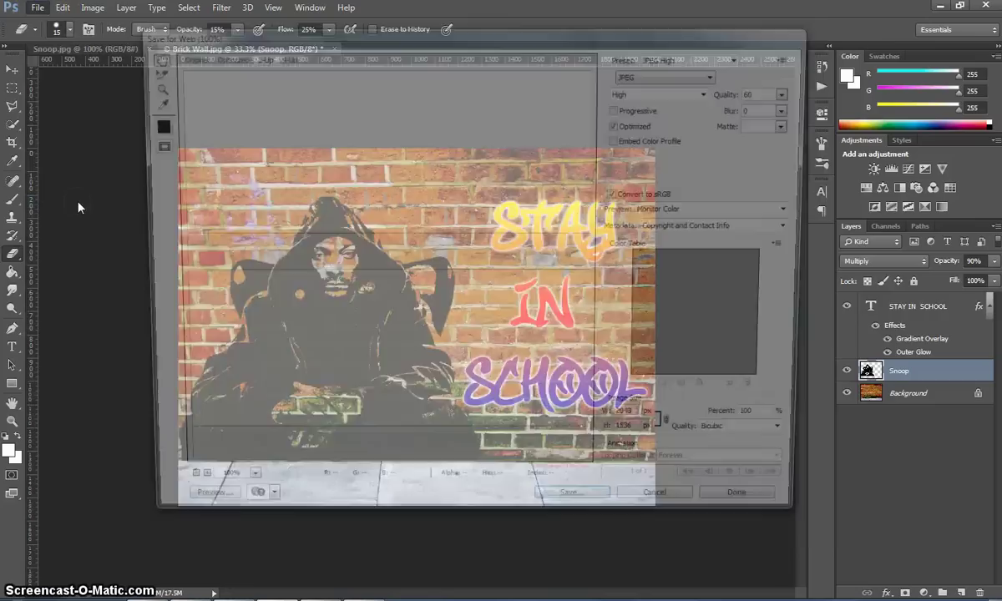
{"action": "left_click", "coordinate": [681, 91]}
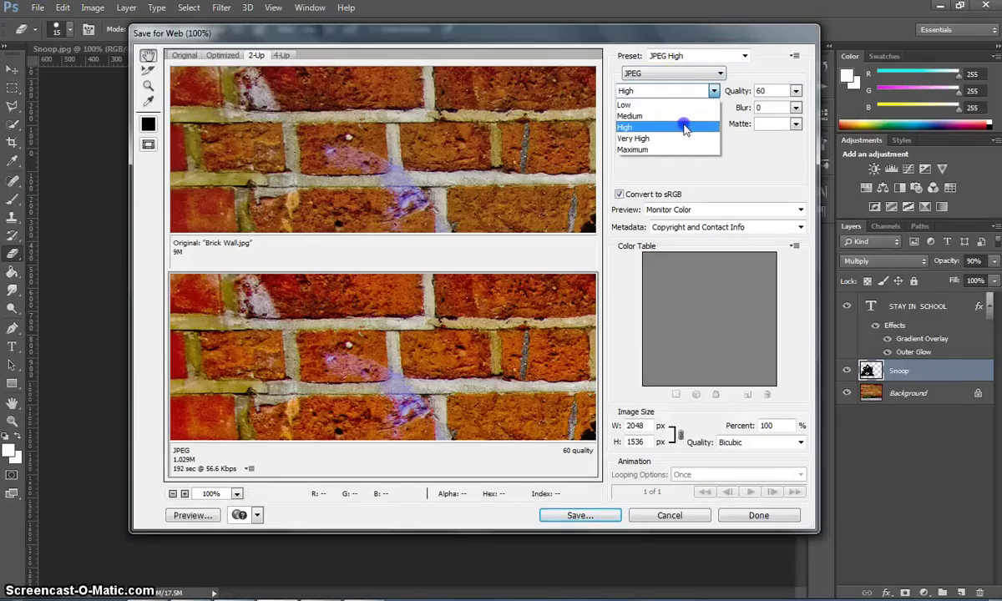
{"action": "left_click", "coordinate": [684, 128]}
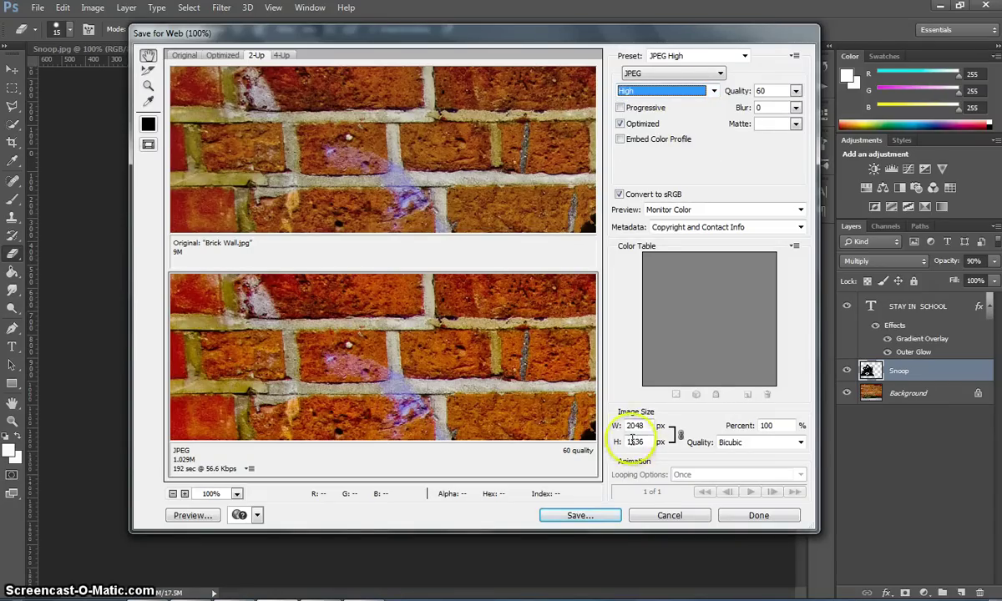